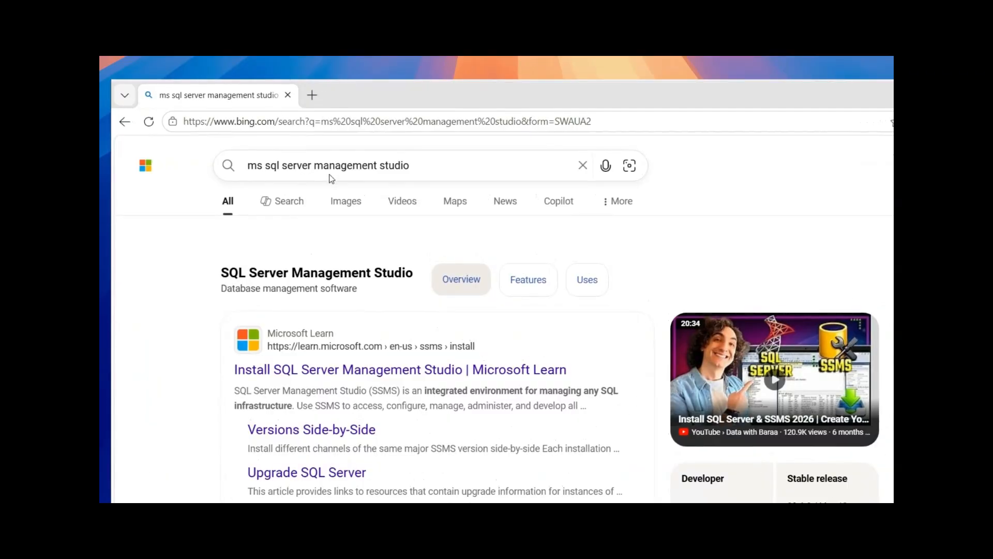
left_click(446, 162)
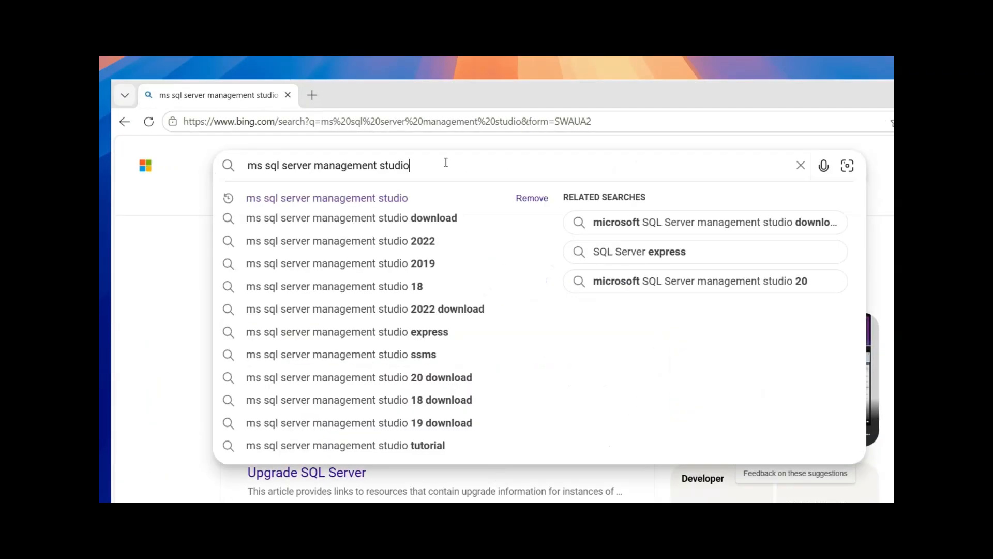
left_click(192, 217)
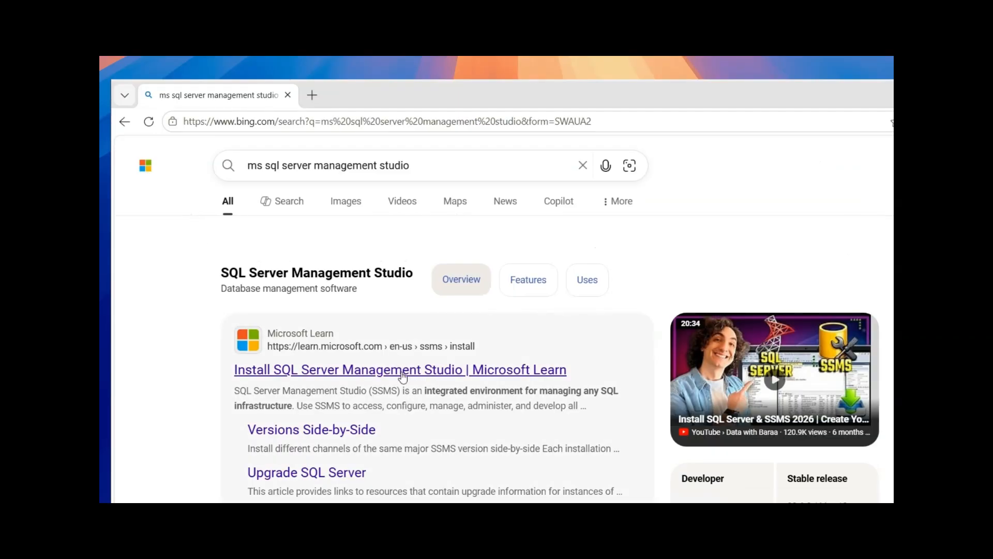
left_click(450, 172)
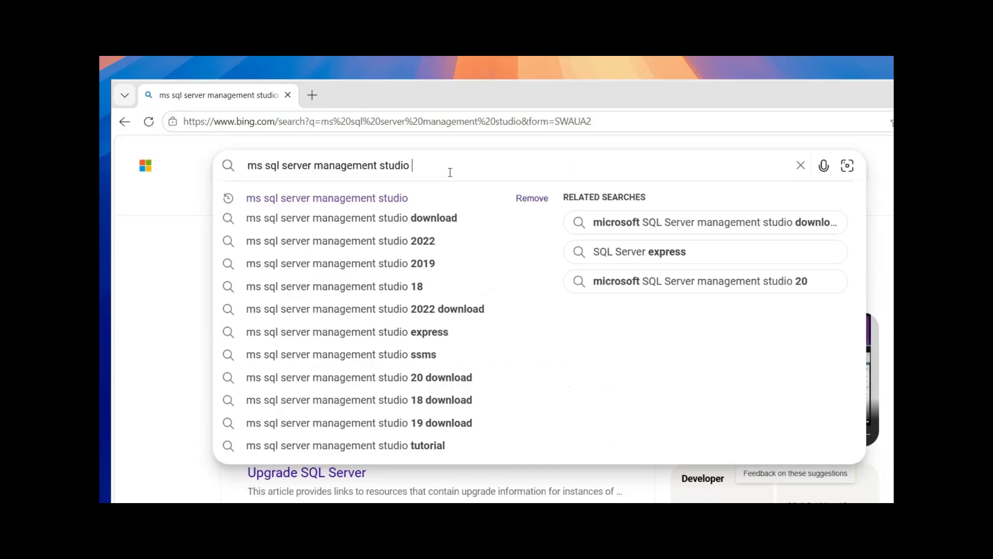
type("expre")
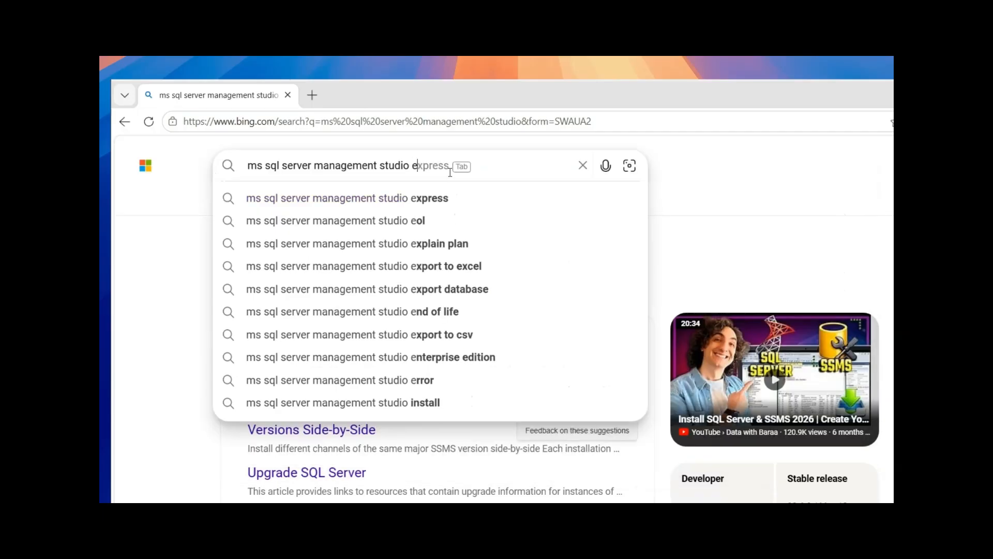
key("BackSpace")
key("BackSpace")
key("BackSpace")
key("BackSpace")
key("BackSpace")
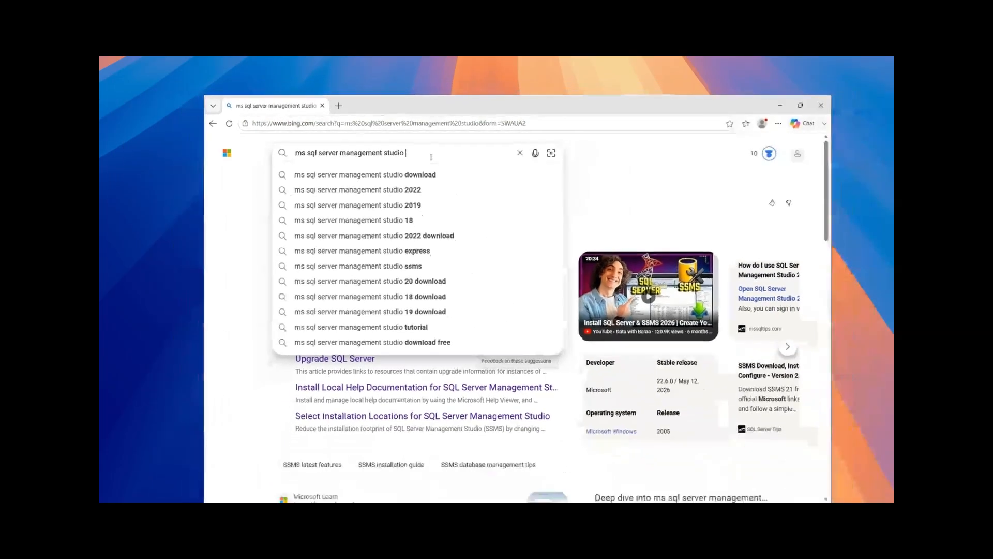
- Search for "ms sql server management studio" and download the SQL Server Management Studio 22 installer from its Microsoft Learn install article
key("Return")
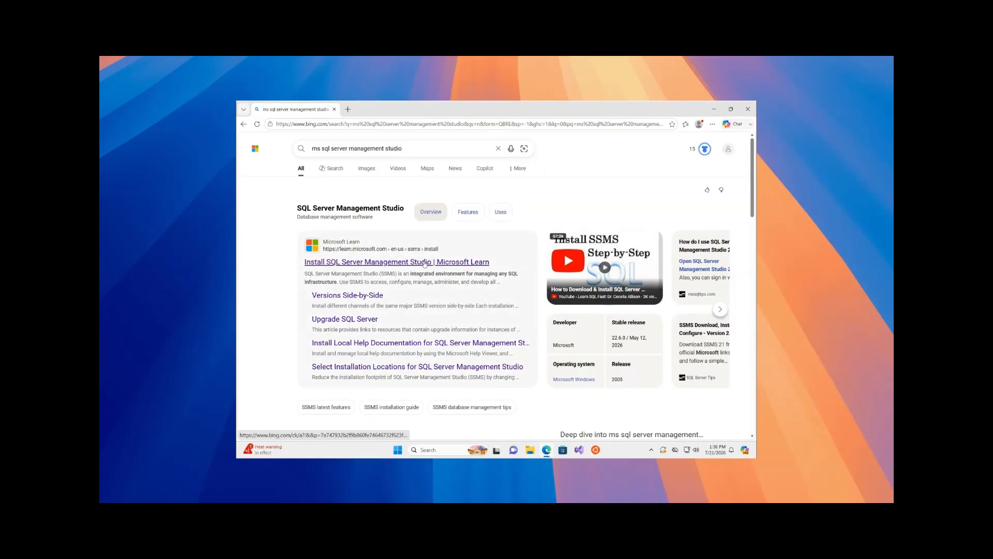
left_click(425, 263)
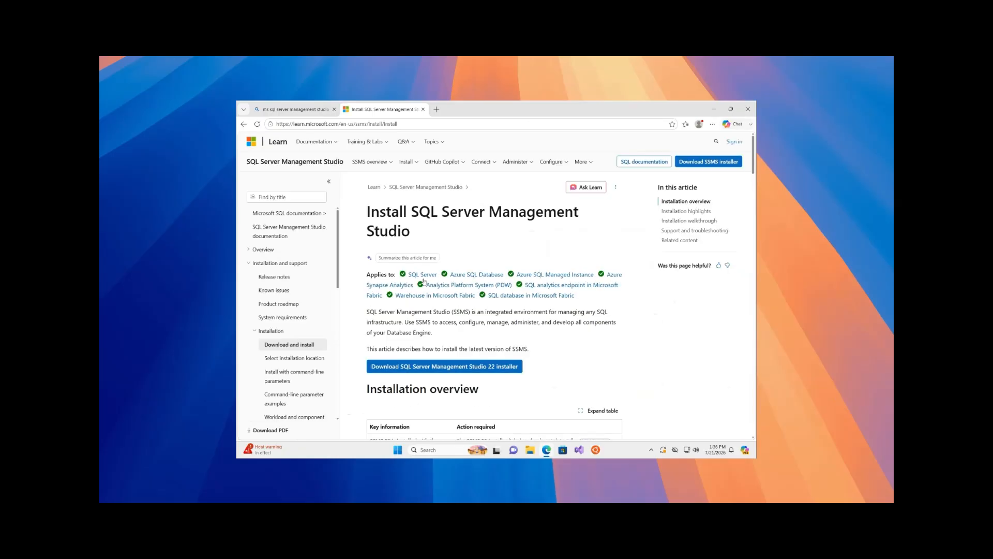
scroll(458, 339, "down", 3)
scroll(458, 339, "up", 1)
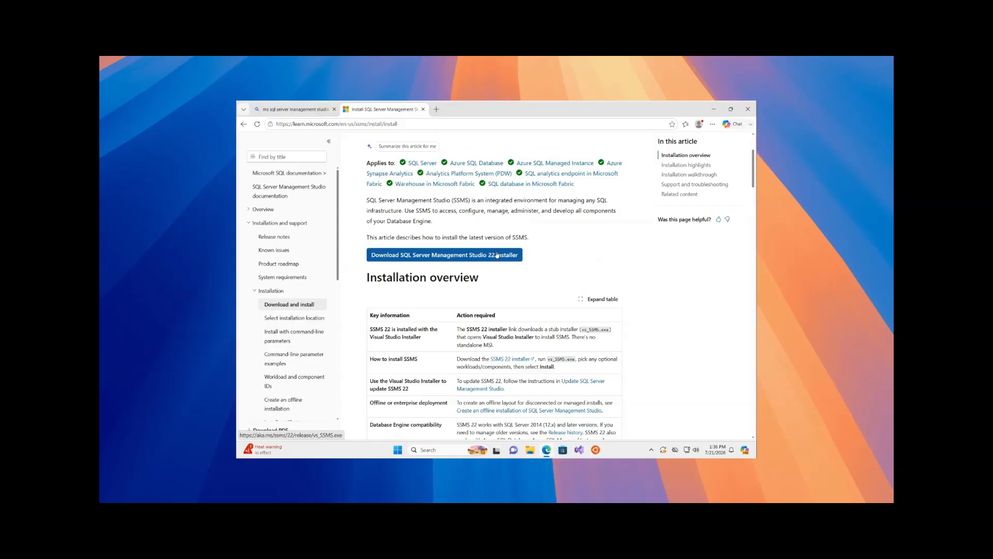
left_click(497, 254)
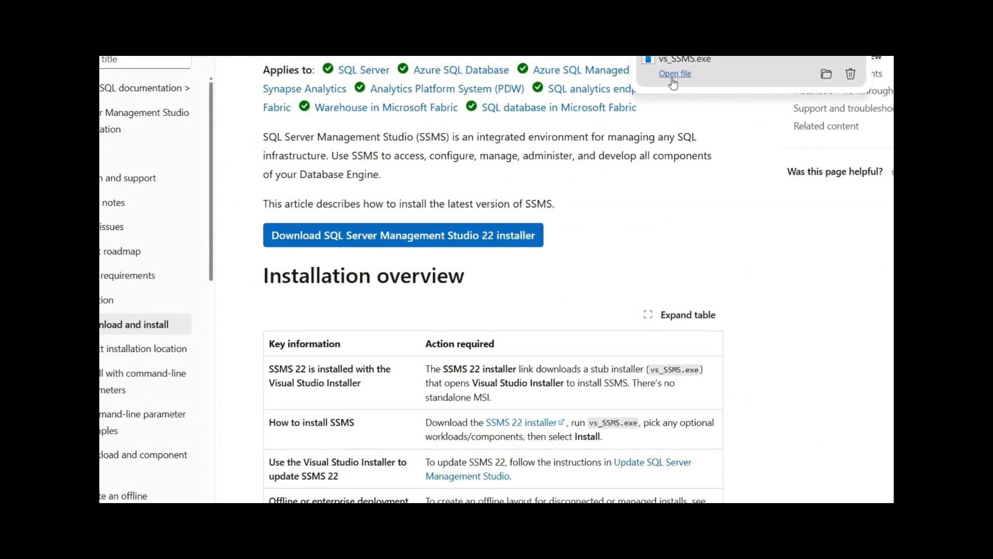
- Run the downloaded vs_SSMS.exe with permission to make changes and install SQL Server Management Studio 22 without optional workloads
left_click(672, 78)
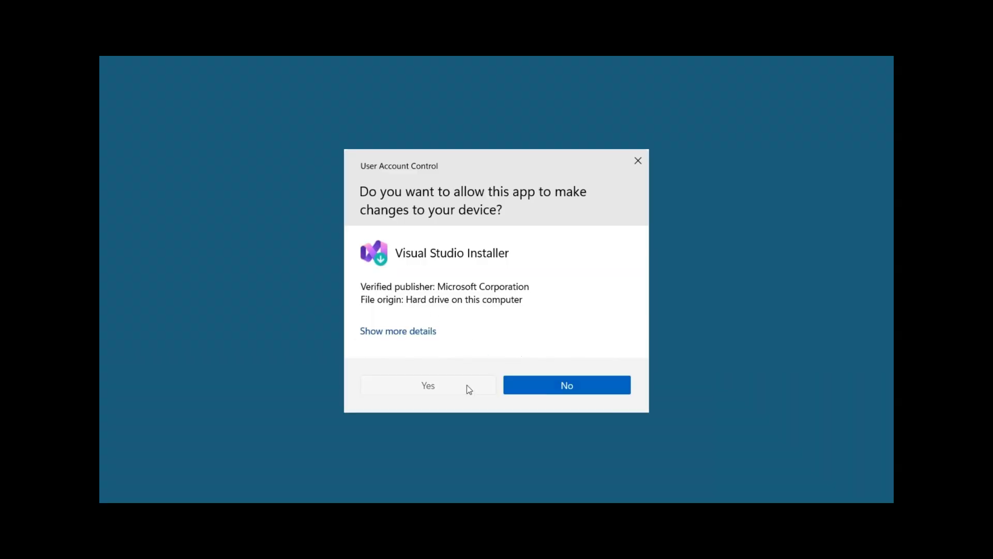
left_click(467, 390)
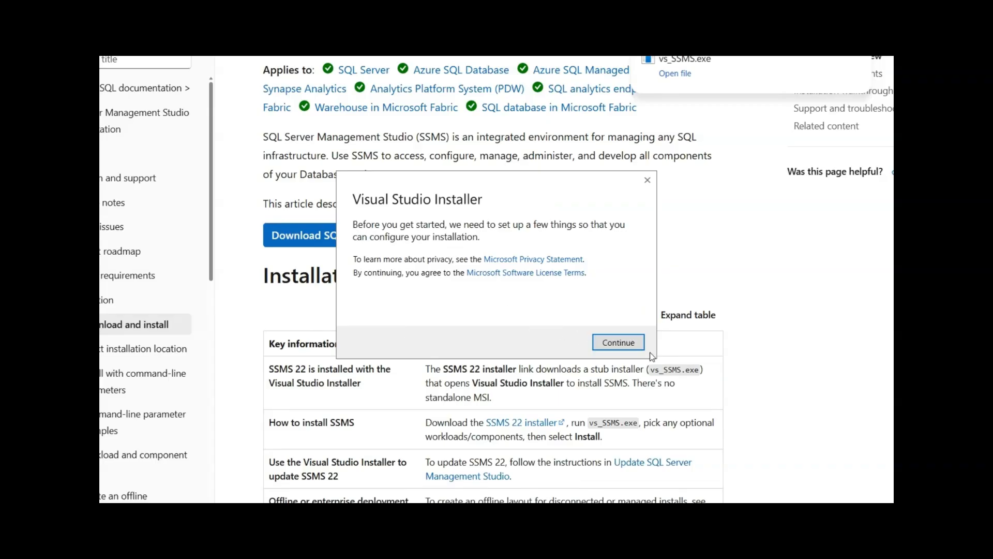
left_click(618, 341)
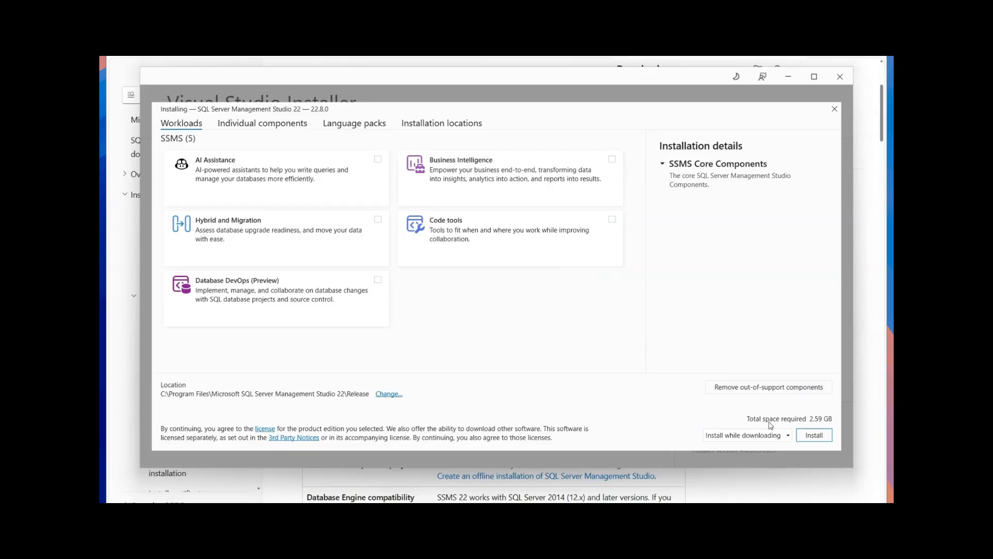
left_click(814, 435)
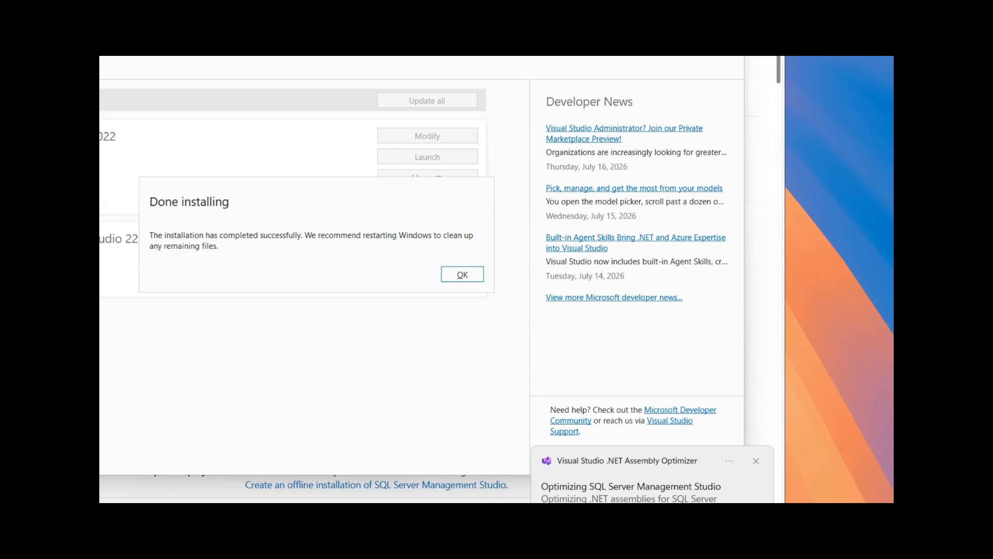
left_click(470, 277)
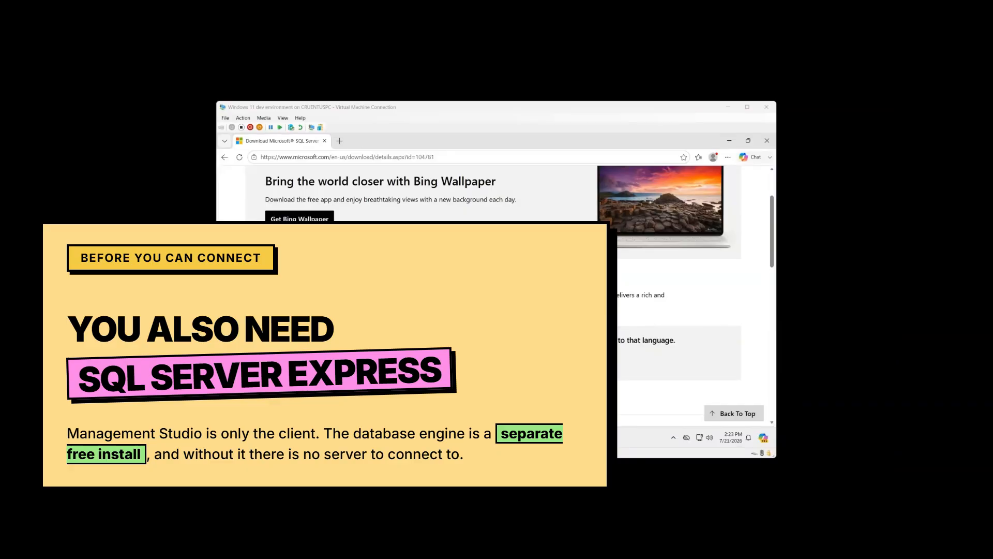
- Find SQL Server Management Studio 22 with a Windows search for "sql" and launch it
left_click(449, 438)
type("sql")
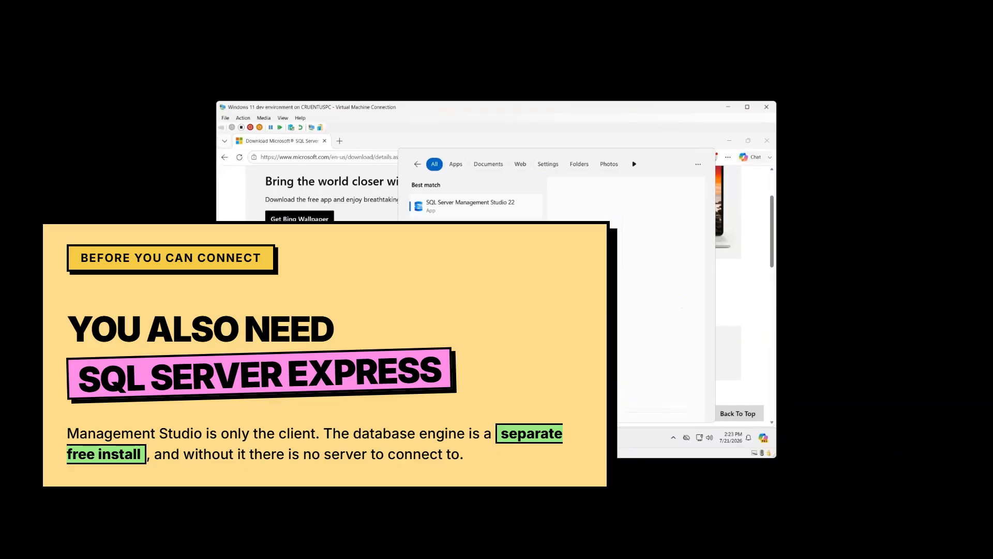
left_click(464, 205)
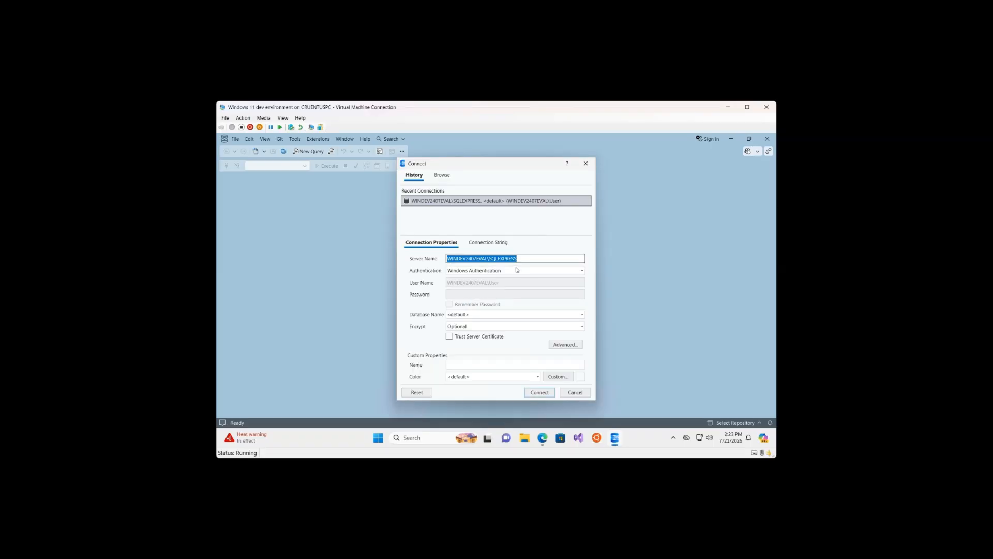
- Try to connect to the WINDEV2407EVAL\SQLEXPRESS server using Windows Authentication
left_click(527, 258)
left_click_drag(527, 258, 447, 259)
left_click(523, 259)
left_click(535, 394)
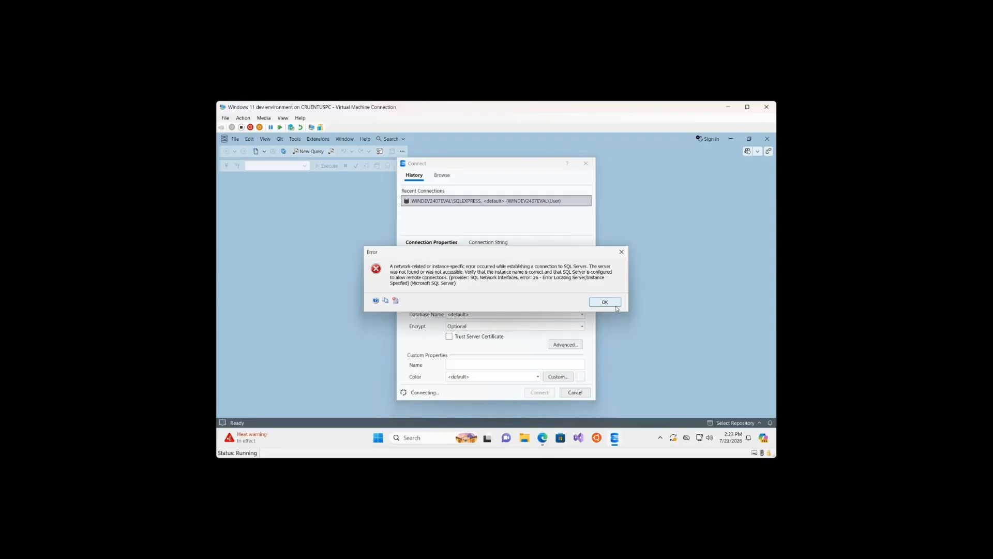
left_click(604, 302)
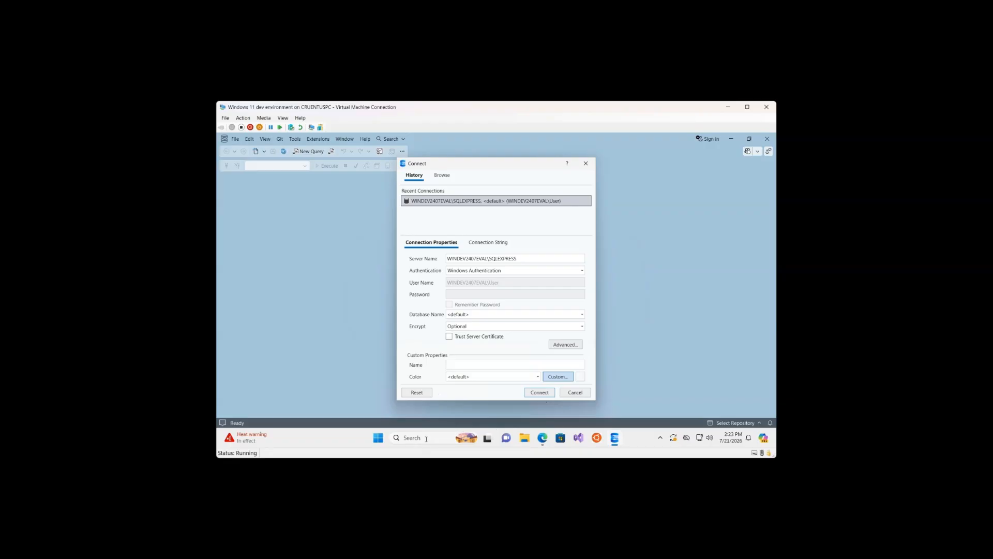
- Launch SQL Server 2022 Configuration Manager and allow it to make changes to the device
left_click(427, 439)
type("s")
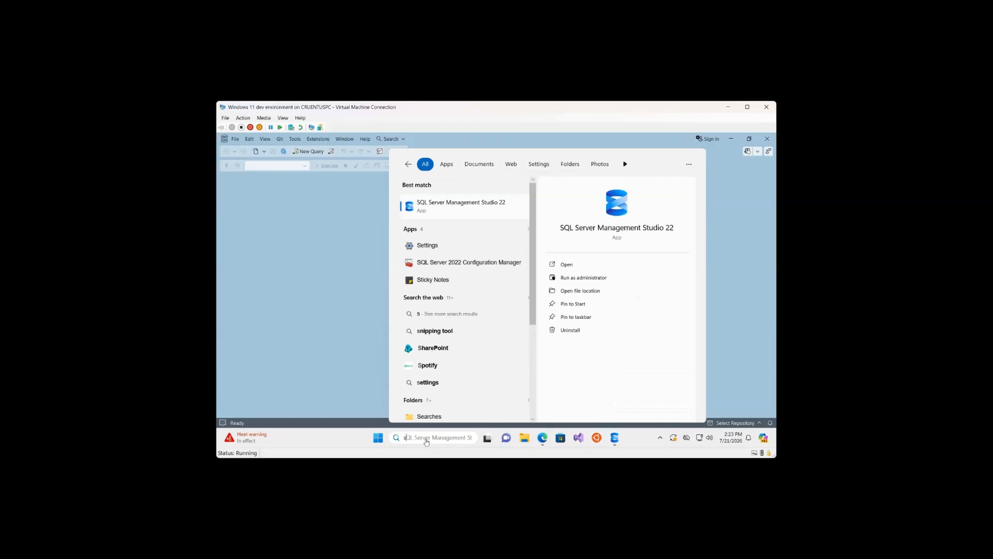
left_click(457, 263)
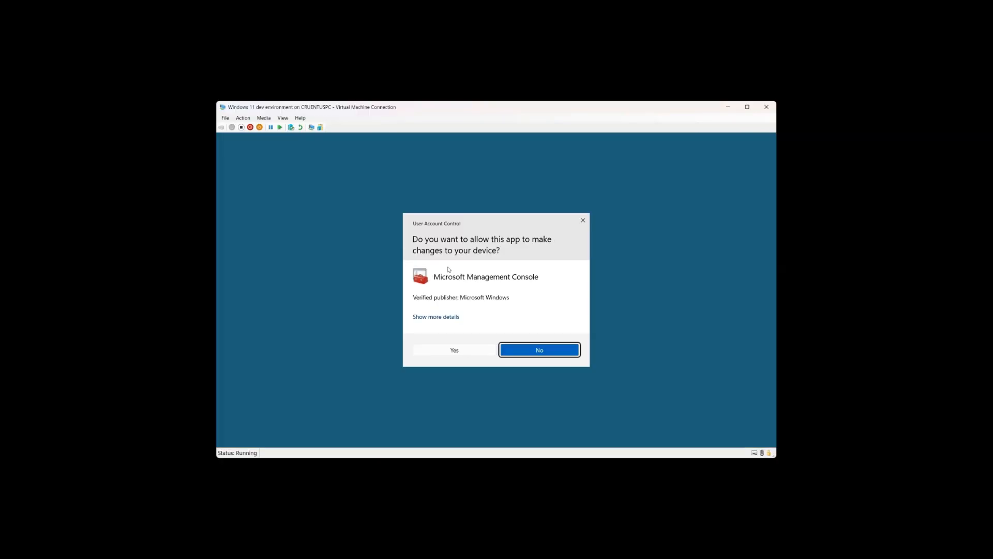
left_click(464, 353)
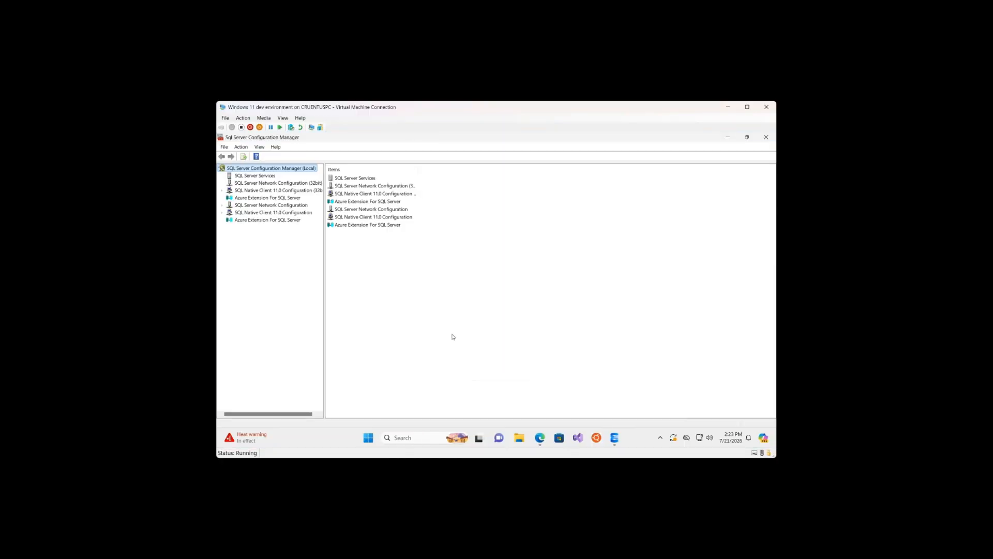
- Start the SQL Server (SQLEXPRESS) service under SQL Server Services and check its status in the service properties
left_click(267, 177)
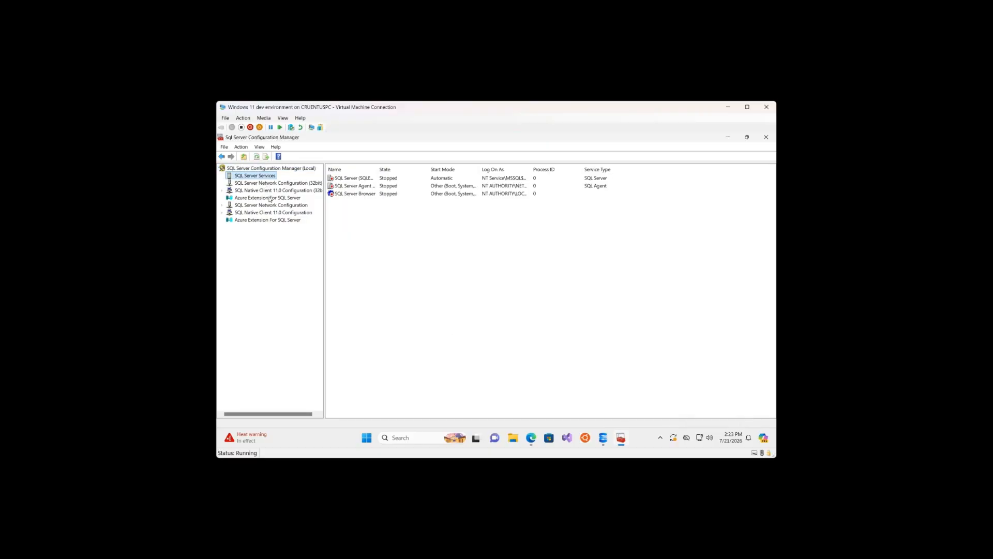
left_click(389, 186)
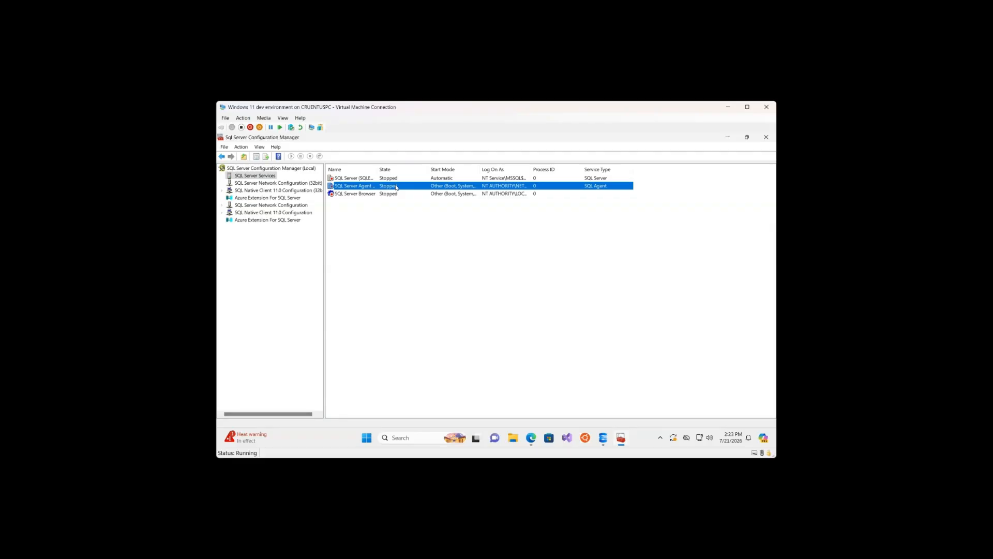
left_click_drag(428, 166, 428, 166)
left_click(422, 179)
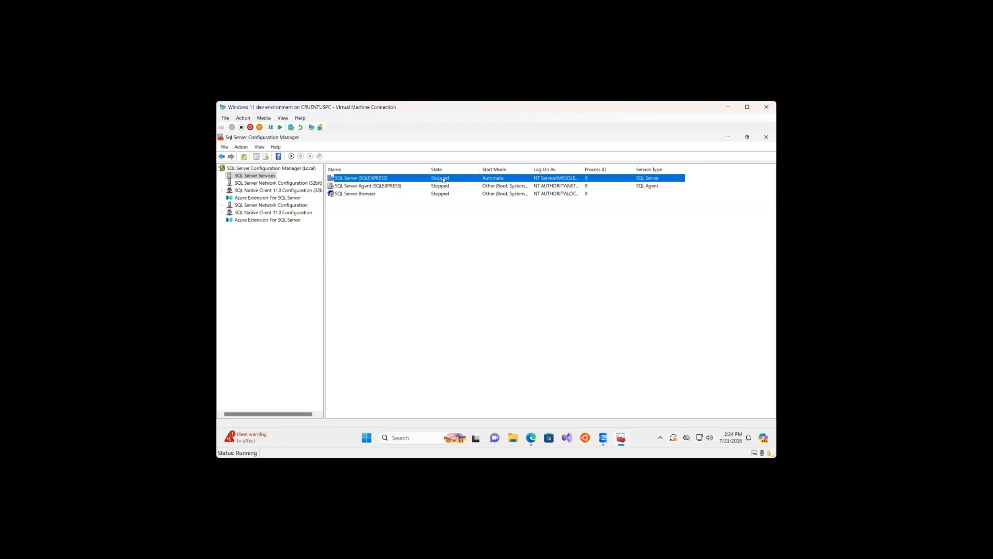
right_click(444, 179)
left_click(472, 185)
double_click(391, 179)
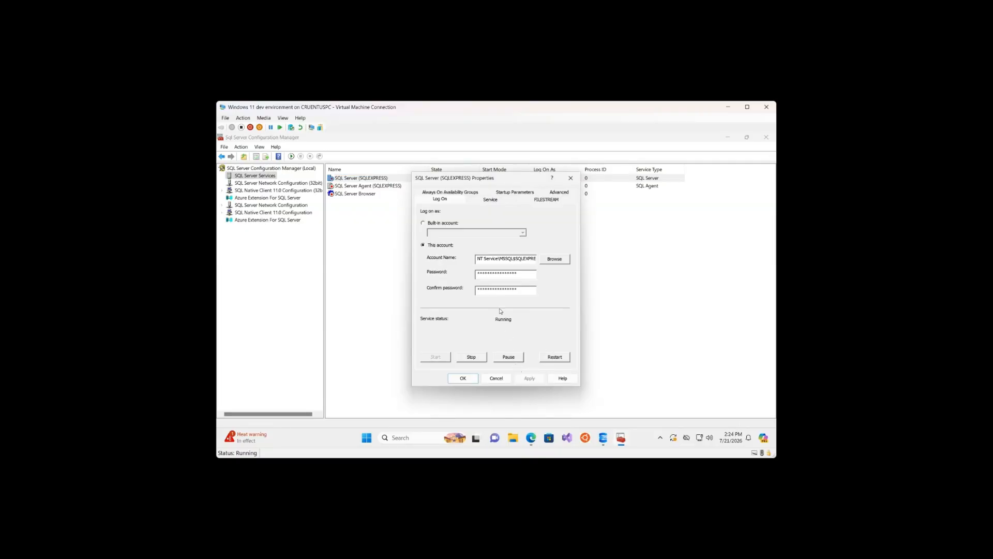
left_click(463, 378)
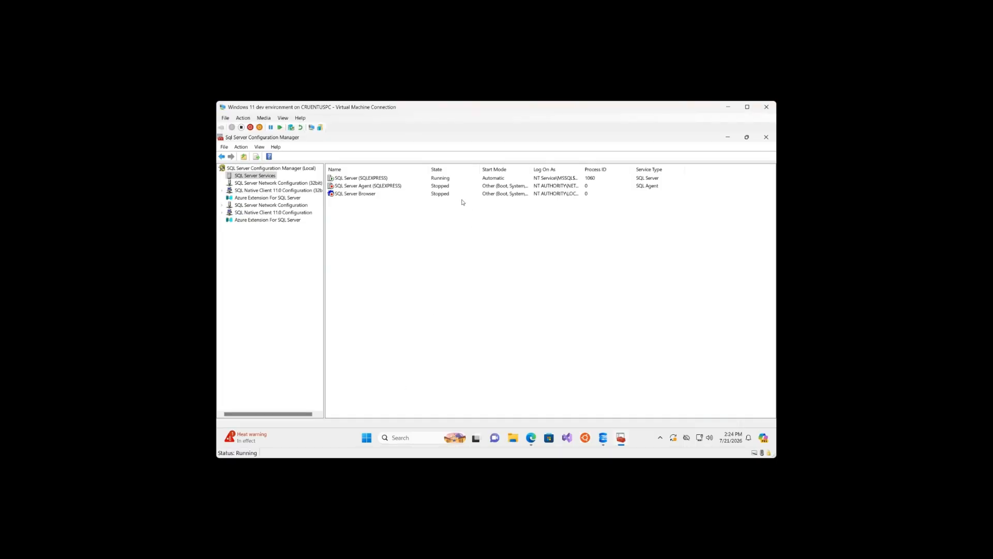
- Return to SQL Server Management Studio, connect to WINDEV2407EVAL\SQLEXPRESS and expand the Tables folder of the datashortbytes database
left_click(727, 138)
left_click(538, 392)
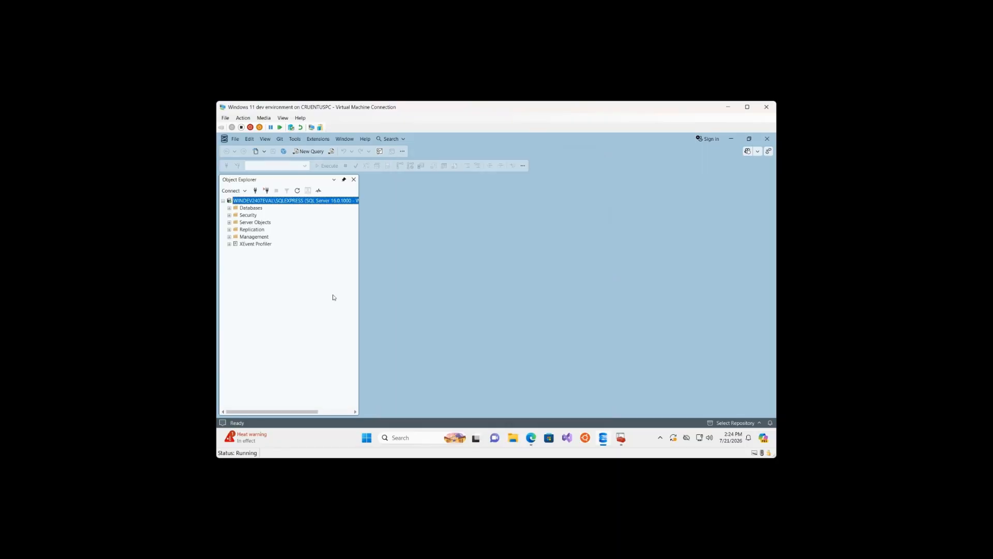
left_click(229, 207)
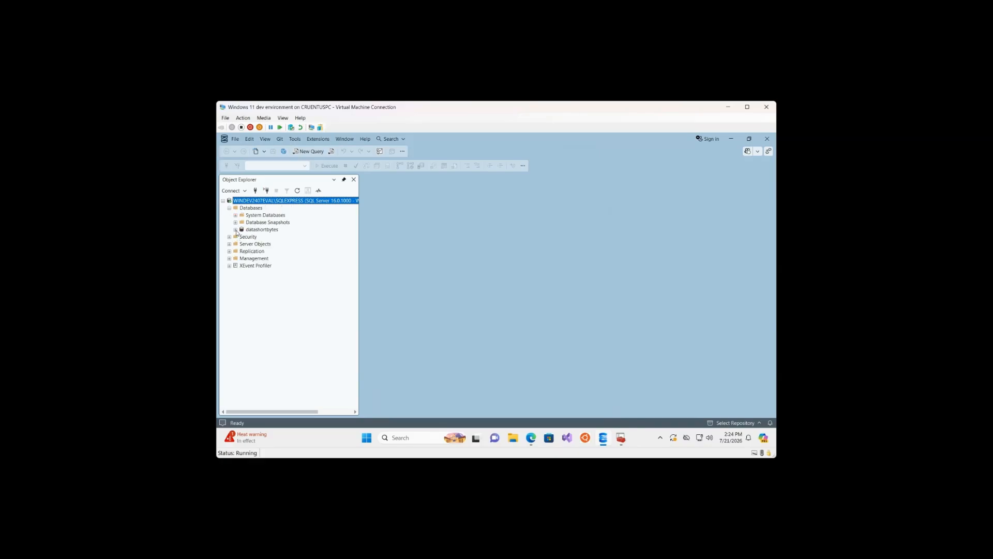
left_click(236, 229)
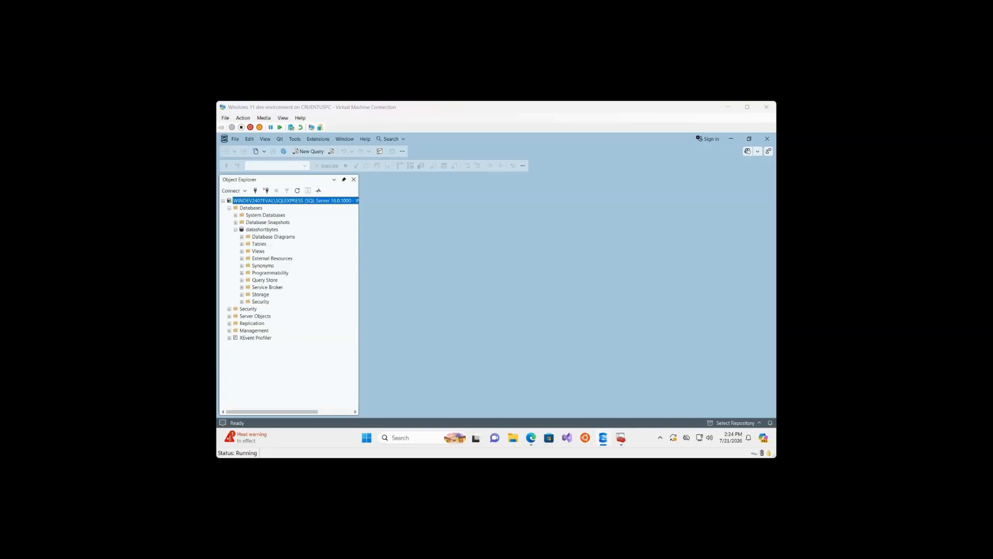
left_click(242, 244)
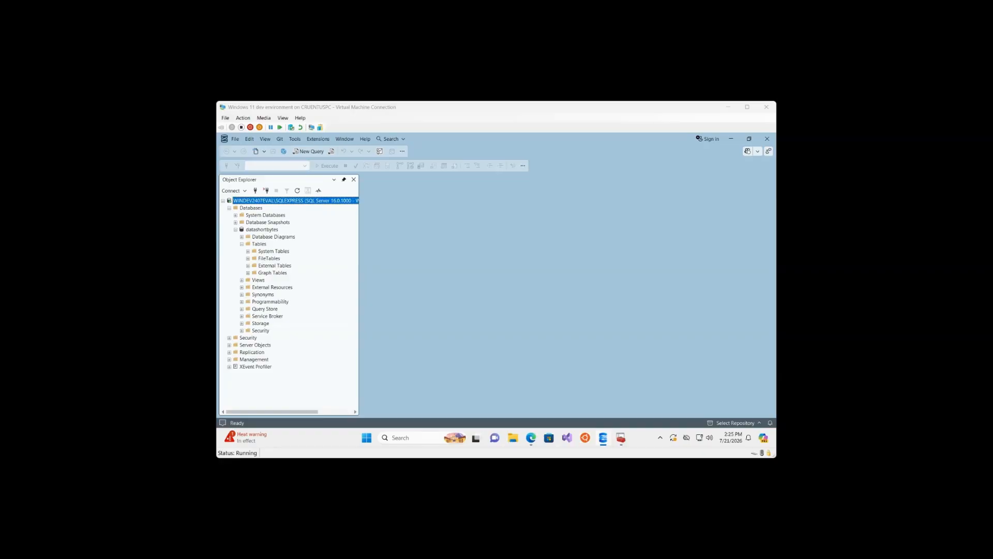
- Switch to Edge, search Google for "sql server sample database northwind" and open the Microsoft Learn article on sample SQL Server databases
left_click(531, 437)
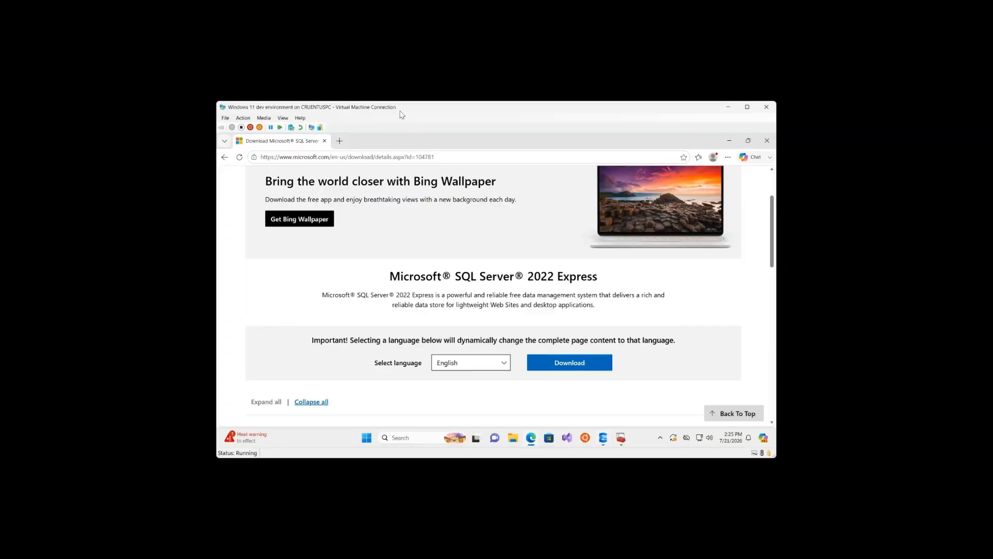
left_click(224, 156)
triple_click(423, 189)
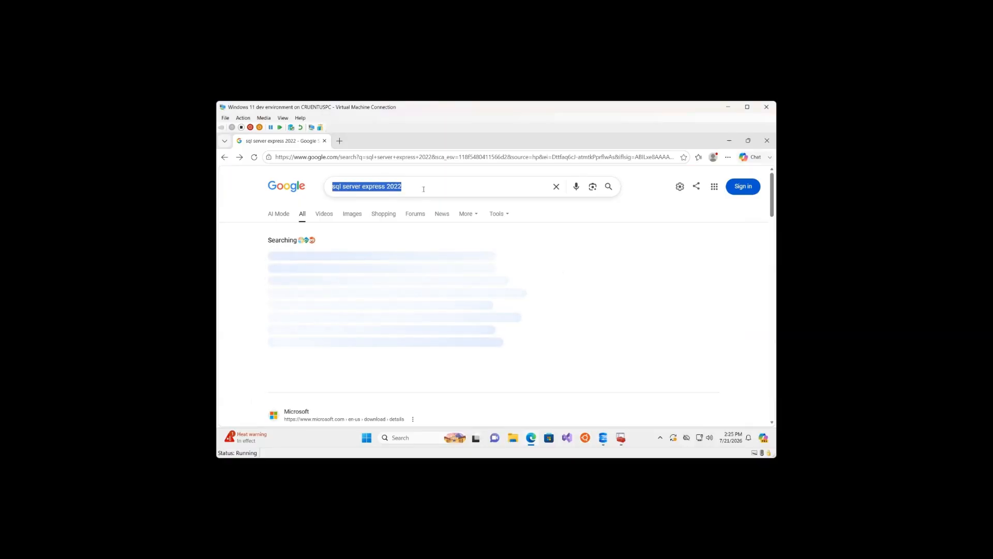
type("s")
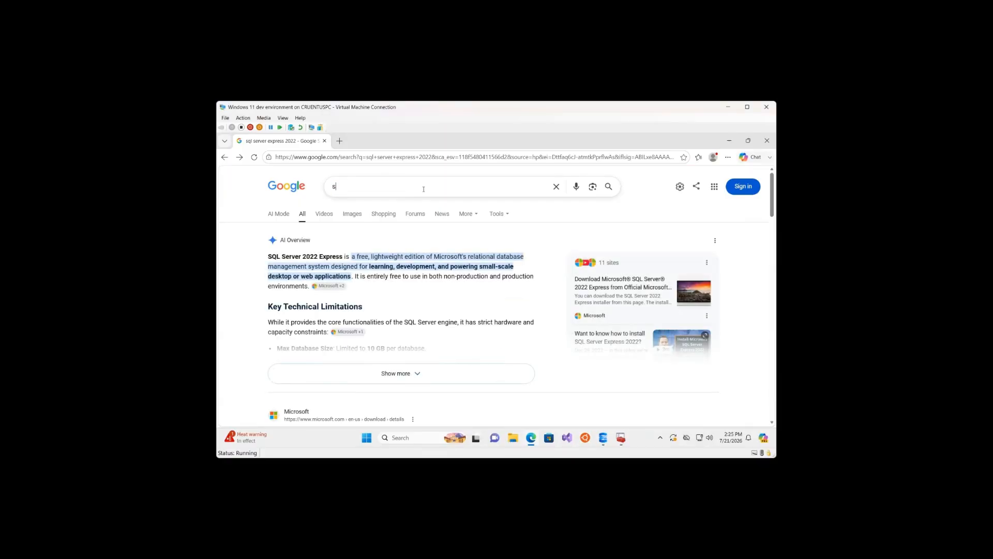
type("ql server sample database northwind")
key("Return")
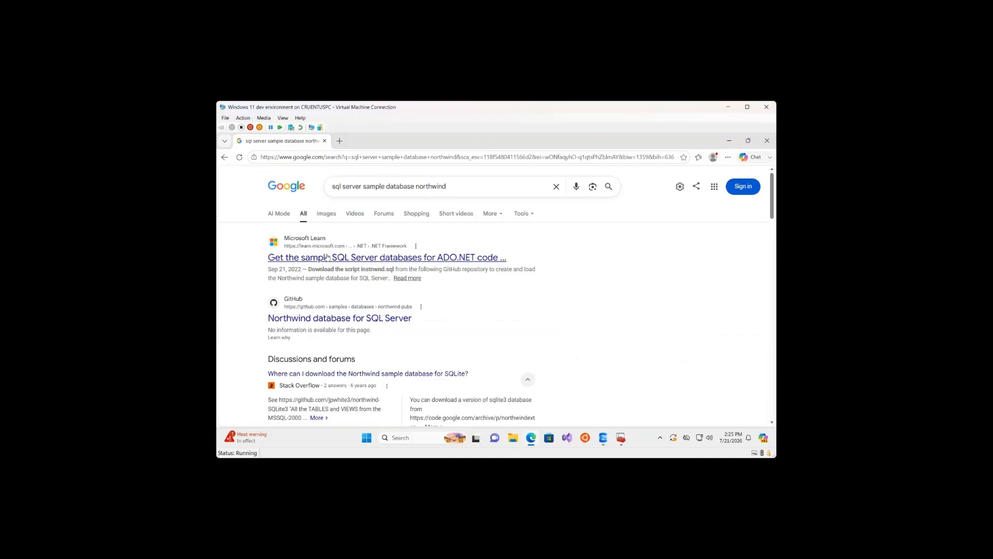
left_click(327, 257)
scroll(424, 308, "down", 3)
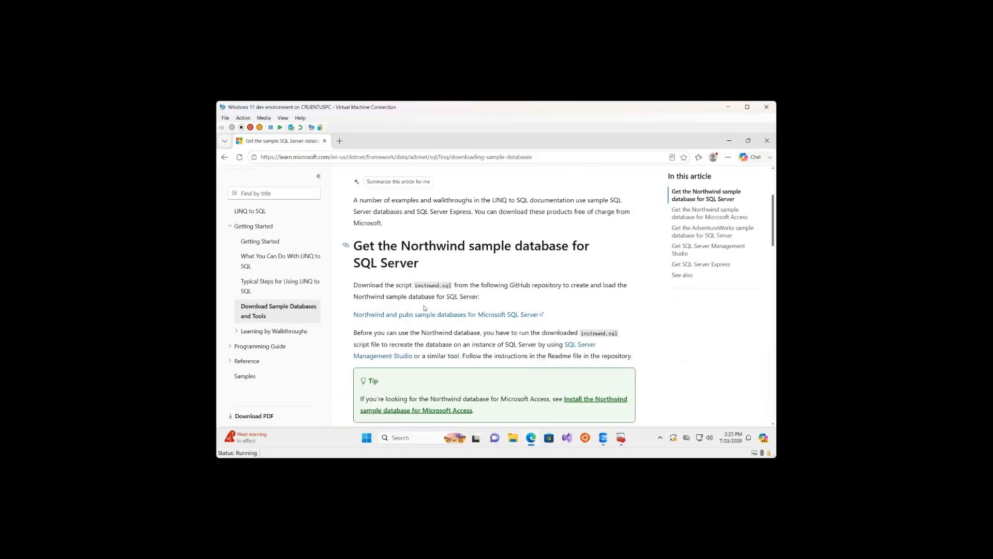
- Look through the article, open the AdventureWorks sample databases page on GitHub and download AdventureWorks2022.bak
scroll(424, 308, "down", 15)
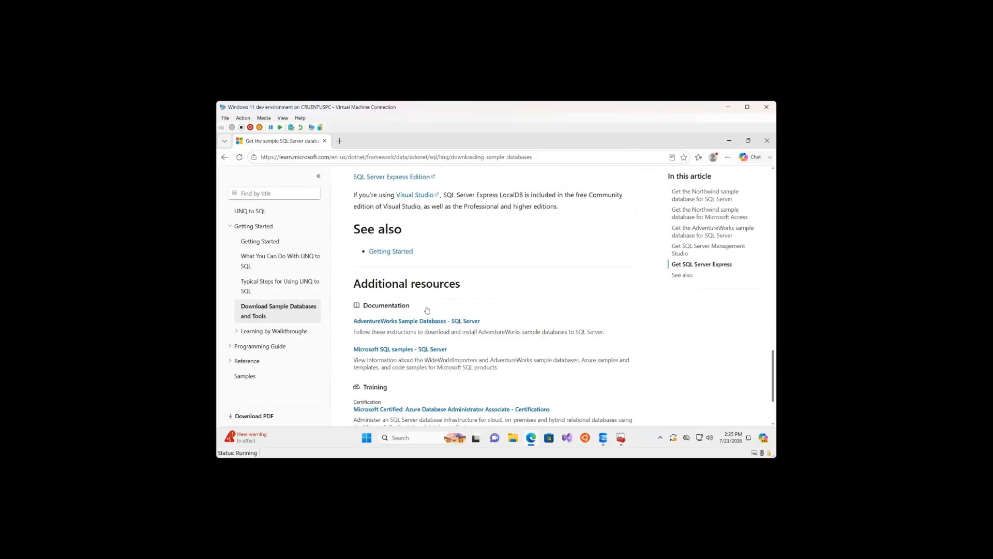
scroll(427, 309, "down", 3)
scroll(421, 300, "up", 8)
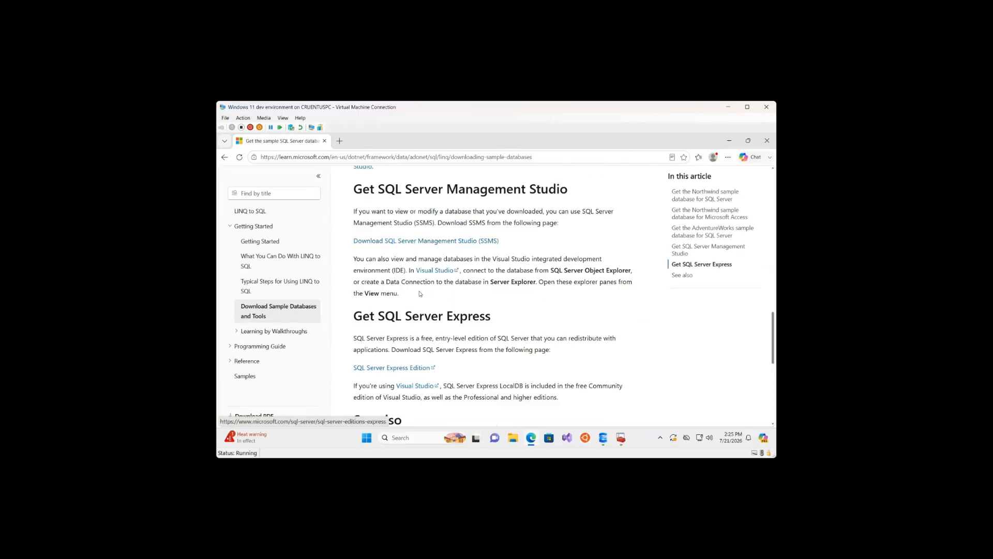
scroll(420, 293, "up", 3)
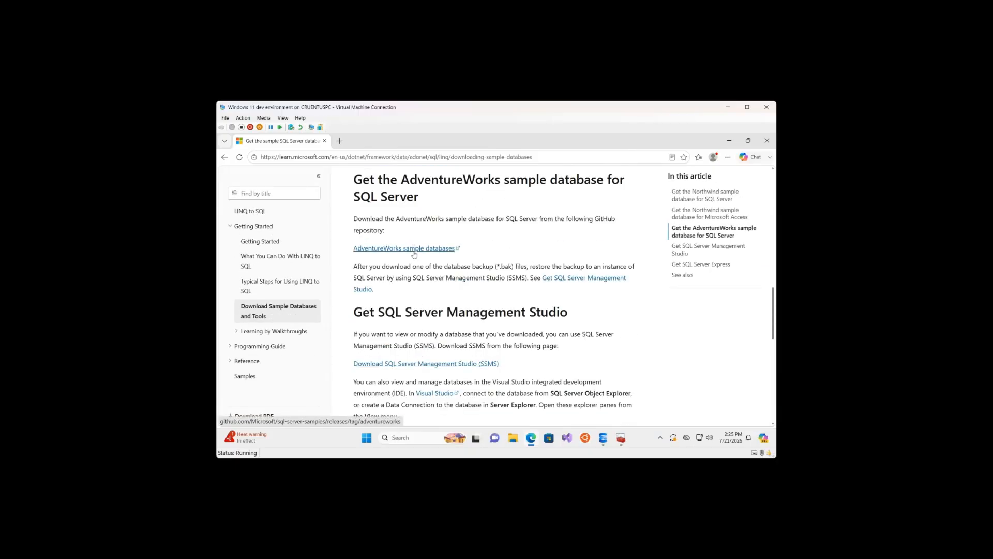
left_click(413, 253)
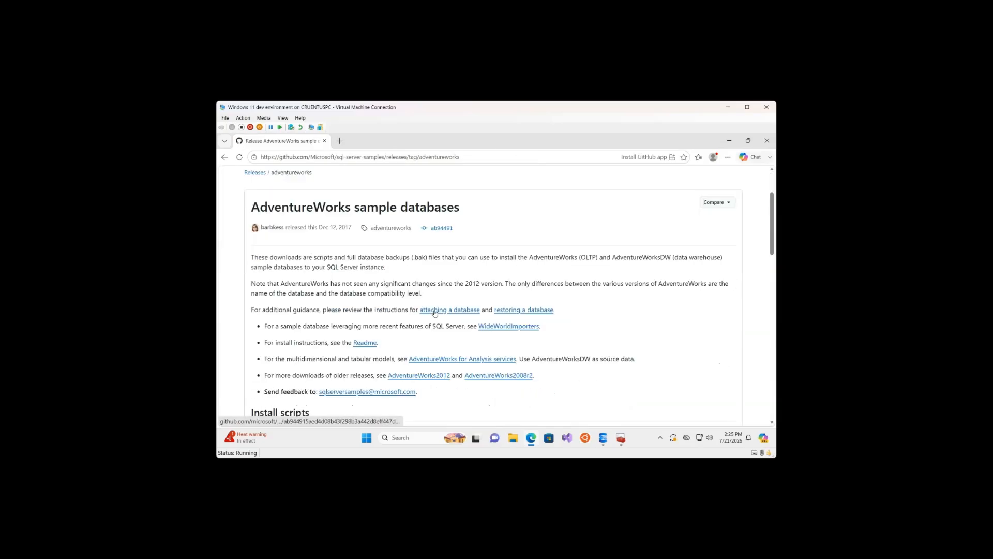
scroll(434, 312, "down", 4)
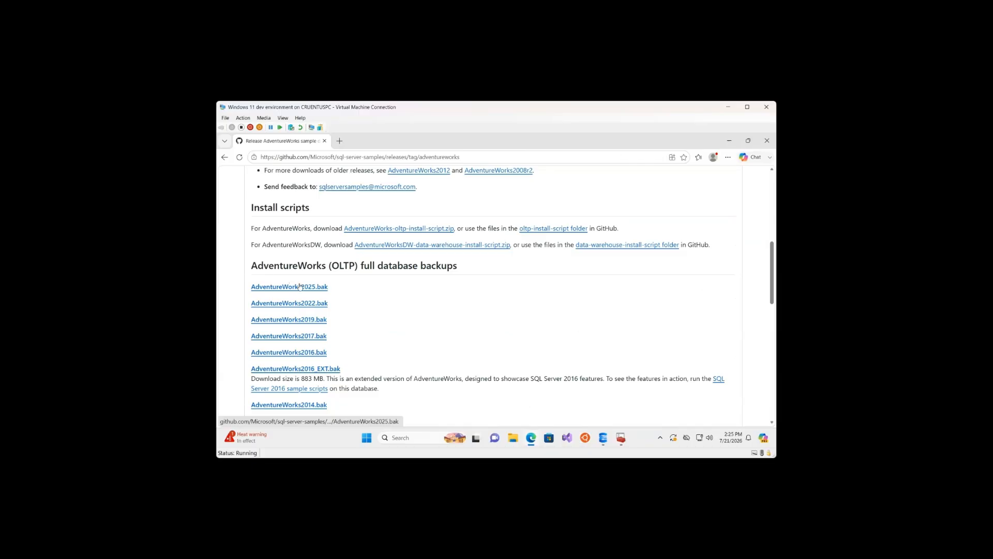
left_click(300, 286)
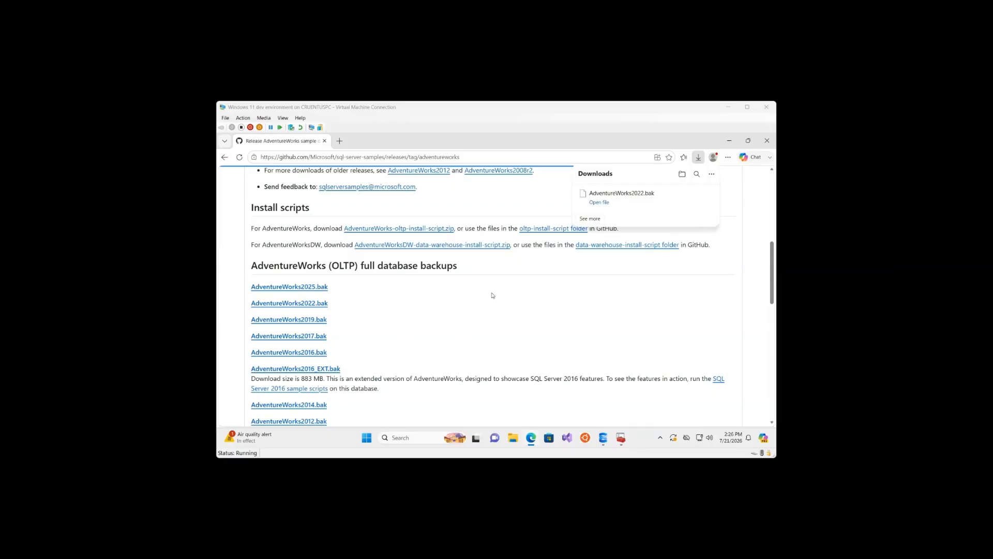
- Switch to SQL Server Management Studio and start a database restore from the Databases folder with Device as the source
left_click(606, 439)
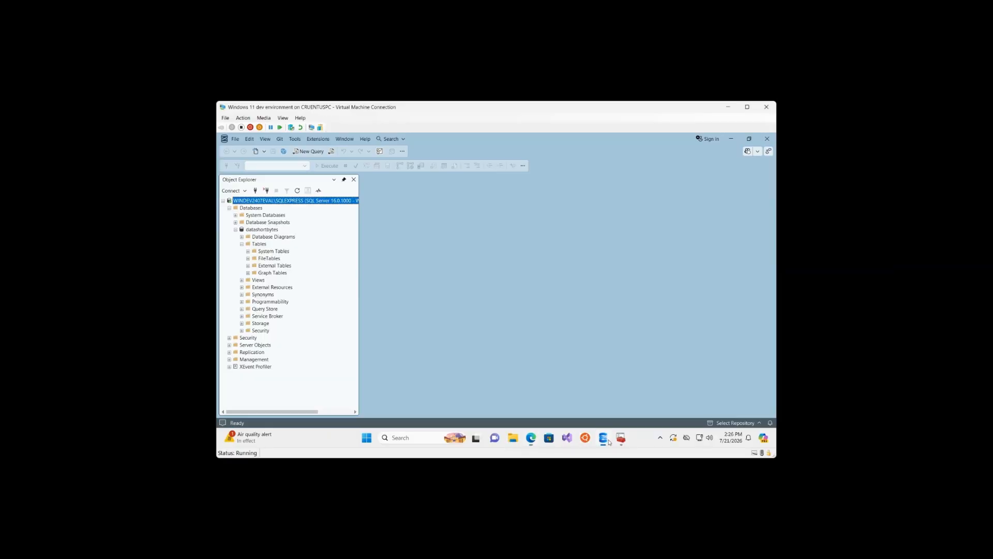
right_click(257, 208)
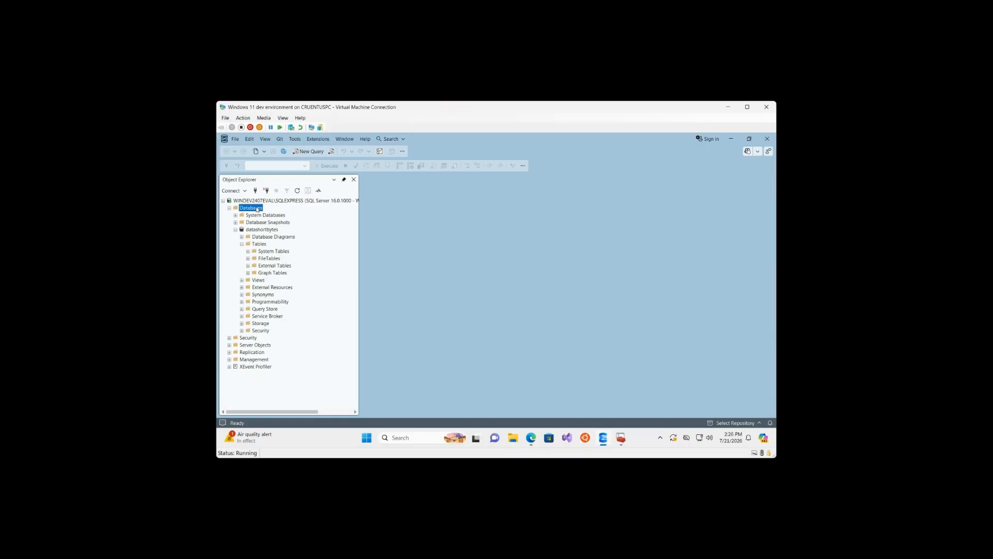
left_click(286, 229)
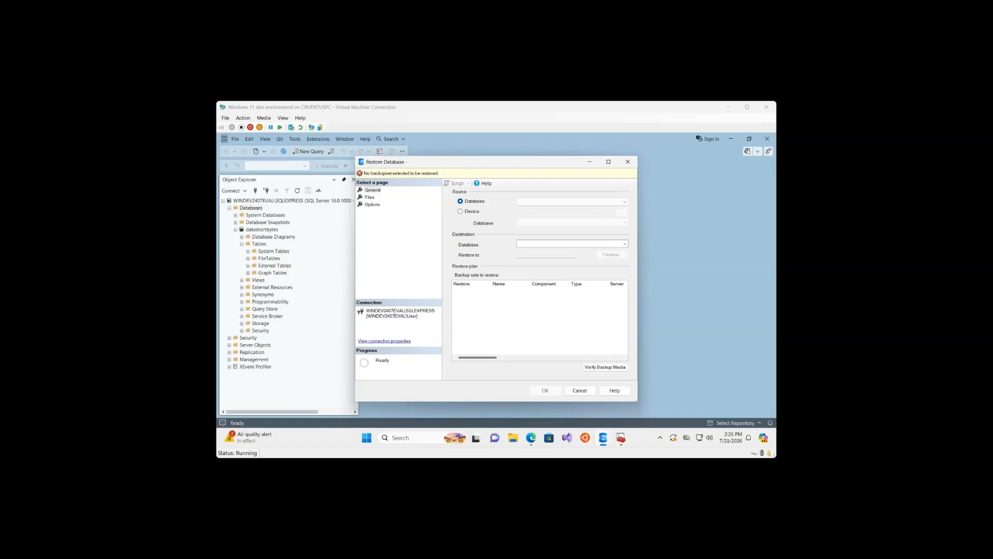
left_click(460, 212)
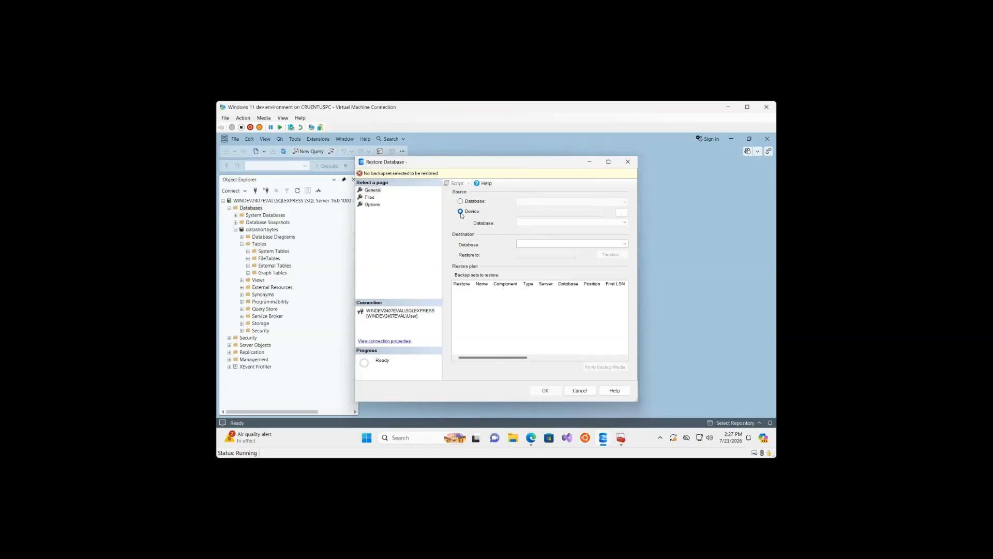
left_click(625, 223)
left_click(625, 223)
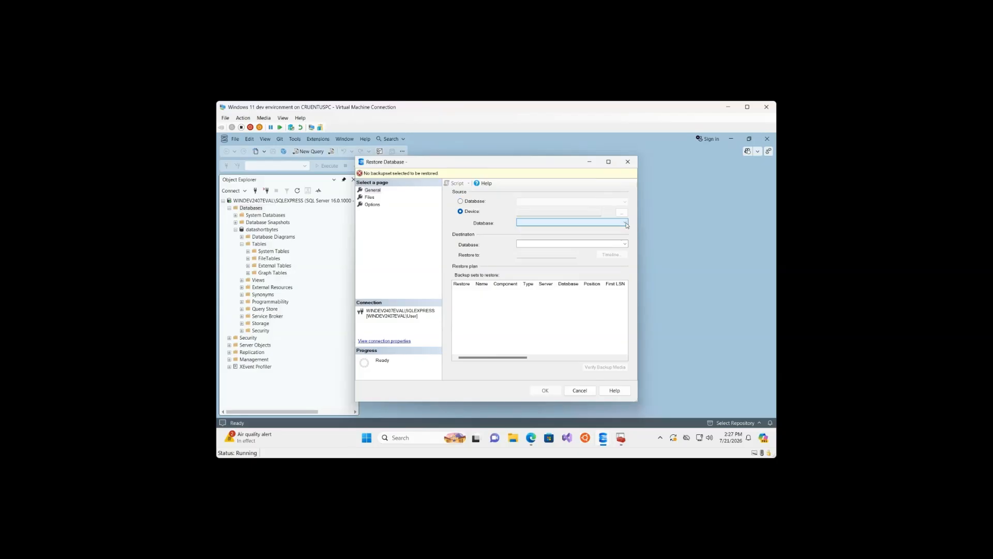
- Open the backup device selection, keep File as the backup media type and start adding a backup file
left_click(622, 212)
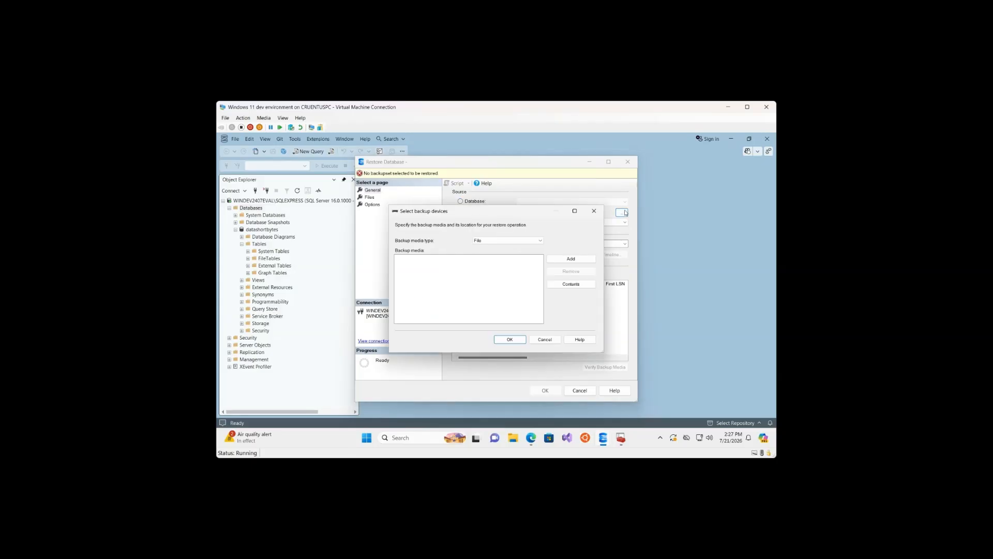
left_click(519, 241)
left_click(518, 242)
left_click(566, 259)
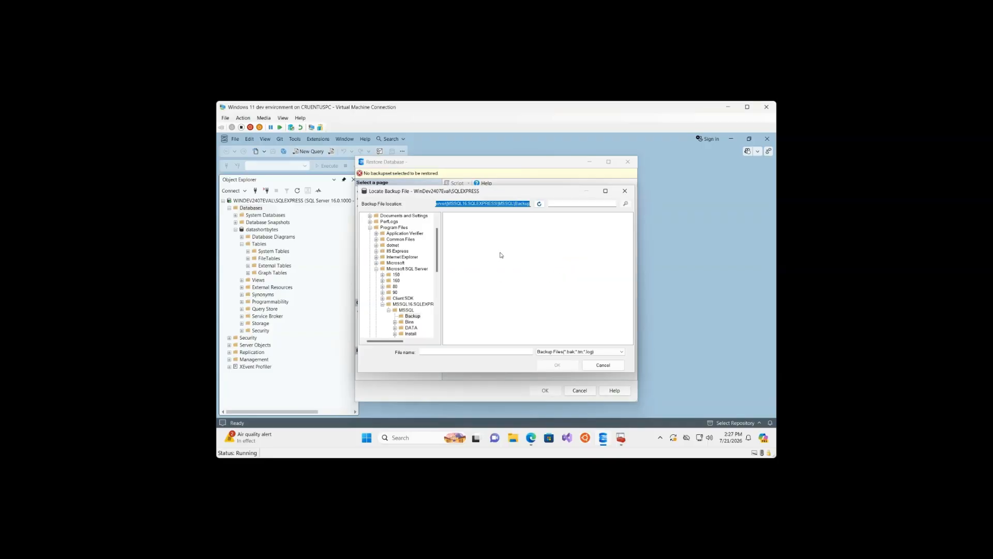
- Browse the C drive's folder tree, including SQL2022 and Users\All Users, for the downloaded backup file
scroll(425, 296, "up", 2)
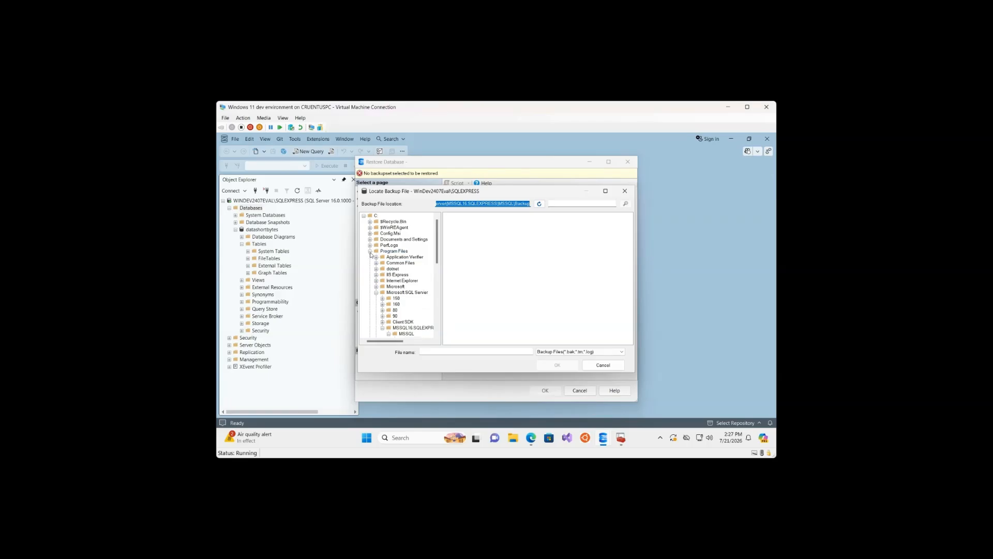
scroll(401, 288, "down", 7)
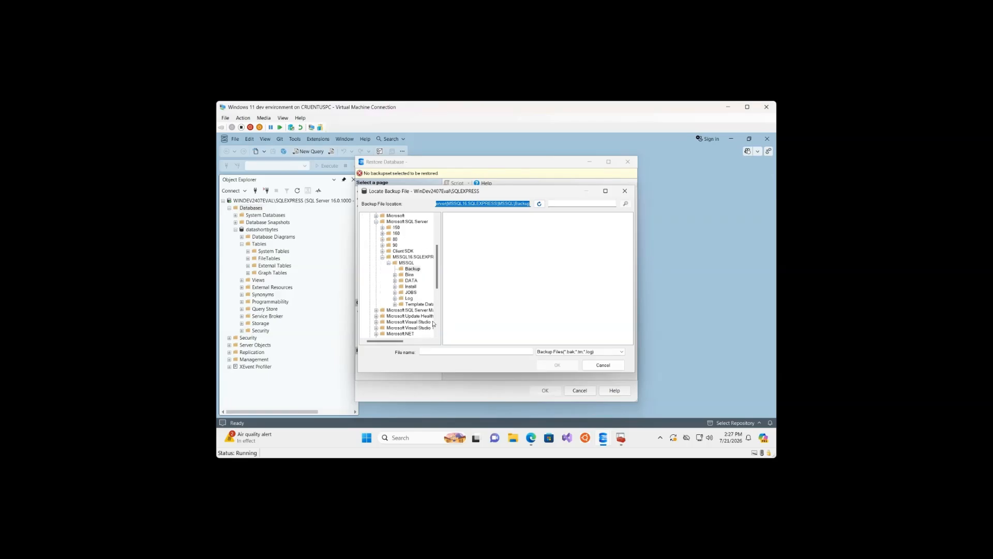
scroll(434, 324, "down", 4)
scroll(433, 324, "up", 11)
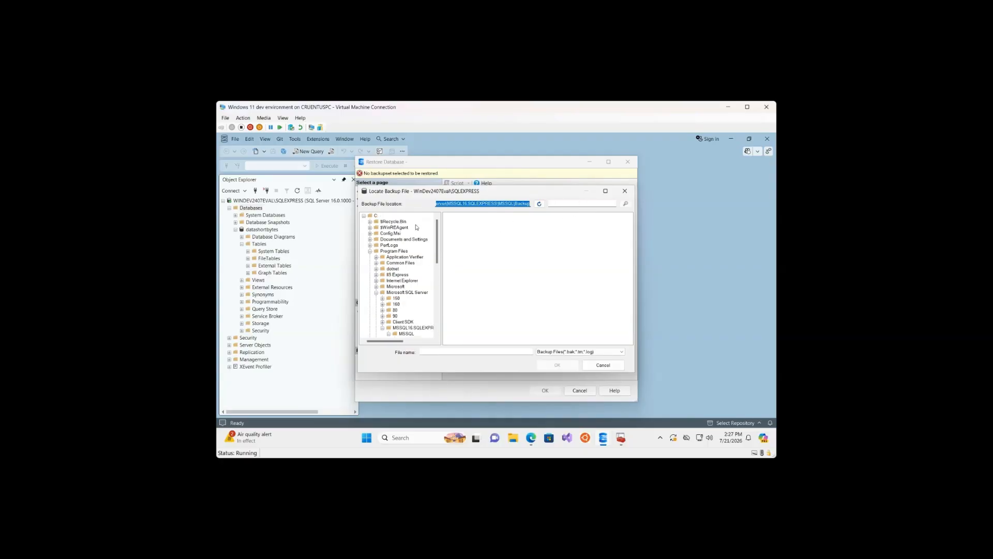
double_click(364, 217)
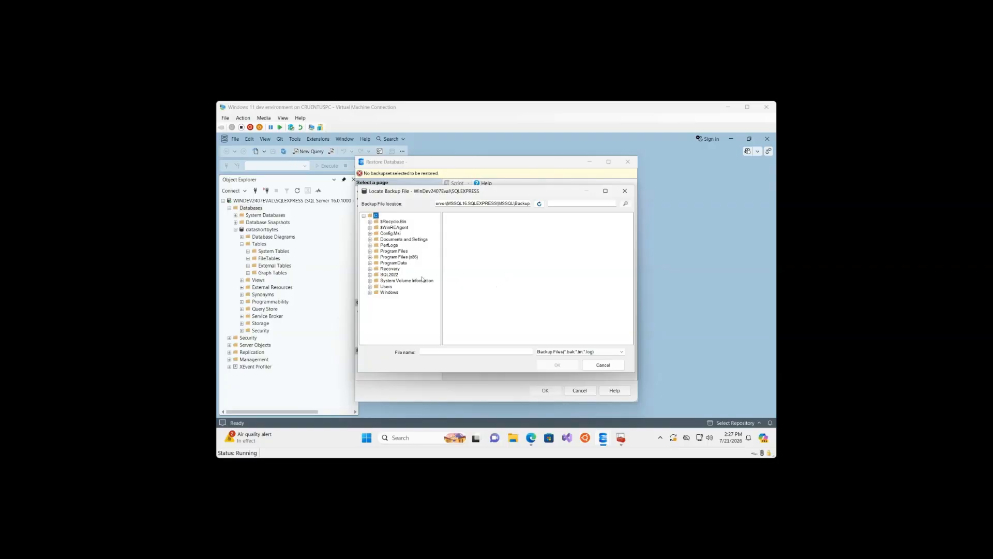
left_click(370, 275)
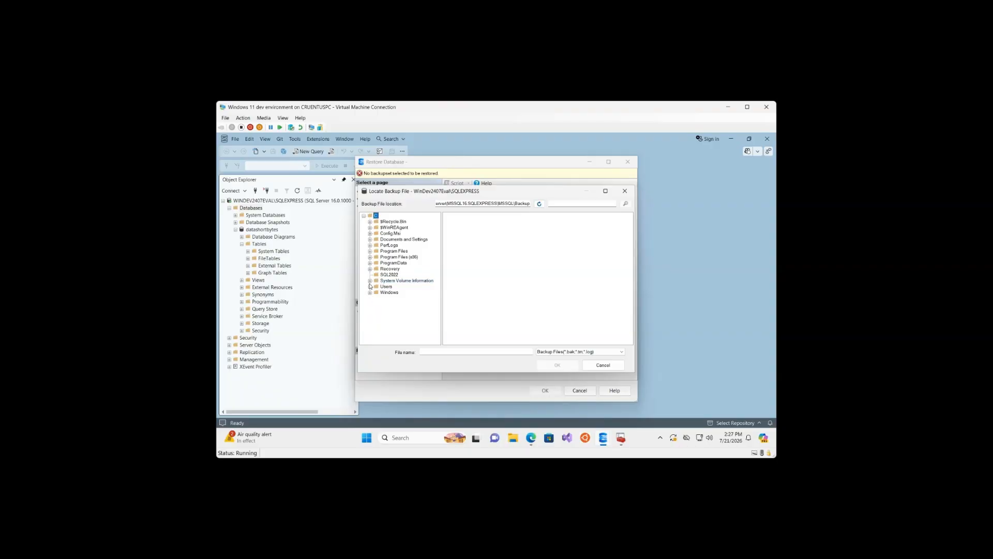
left_click(370, 288)
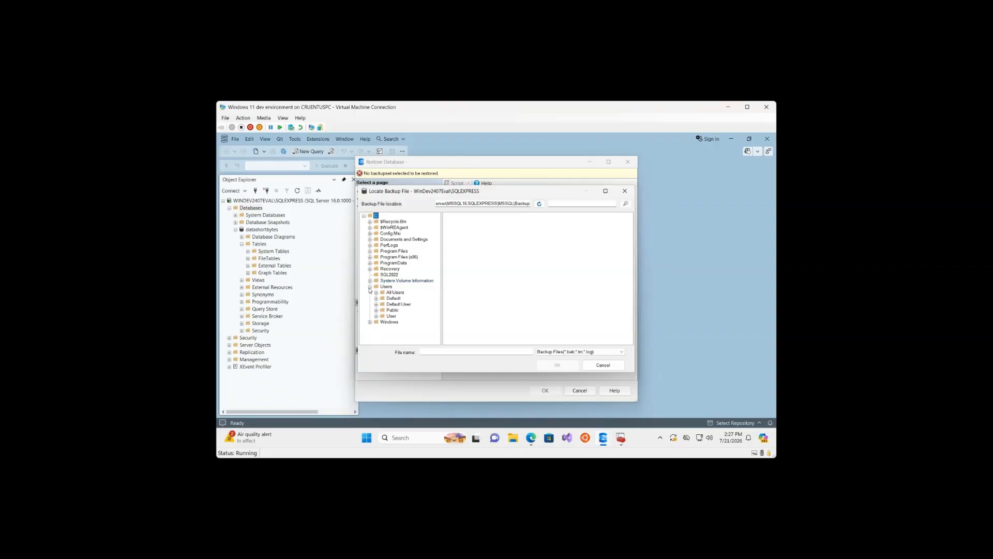
left_click(377, 294)
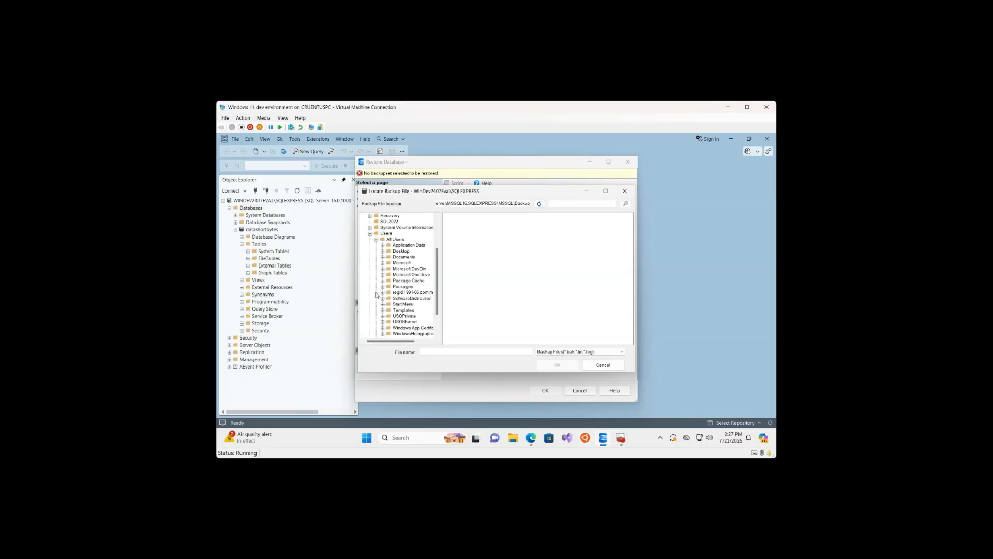
scroll(429, 283, "up", 2)
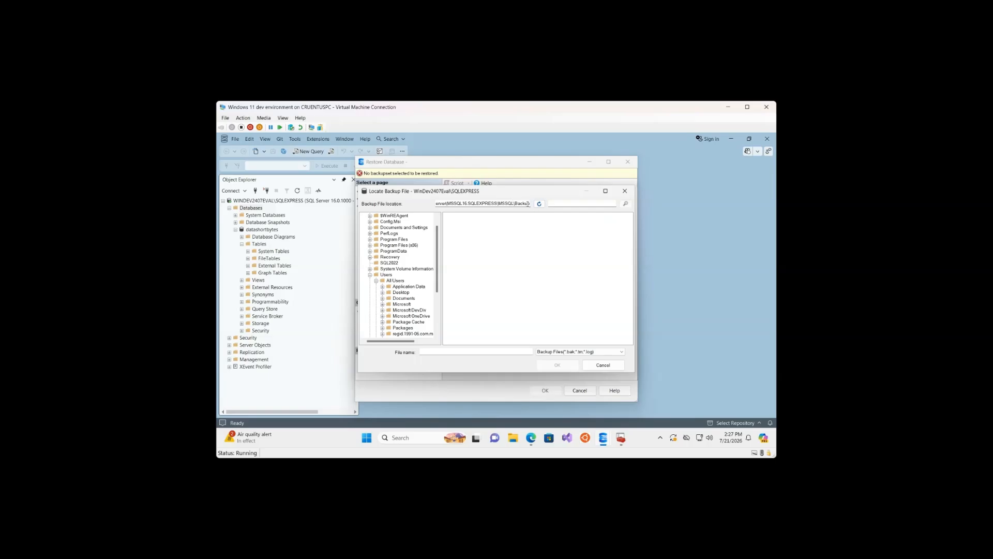
- Copy the full folder path from the backup file location
double_click(498, 203)
left_click(499, 204)
double_click(498, 203)
left_click(498, 203)
double_click(448, 204)
left_click(448, 204)
triple_click(447, 203)
triple_click(448, 204)
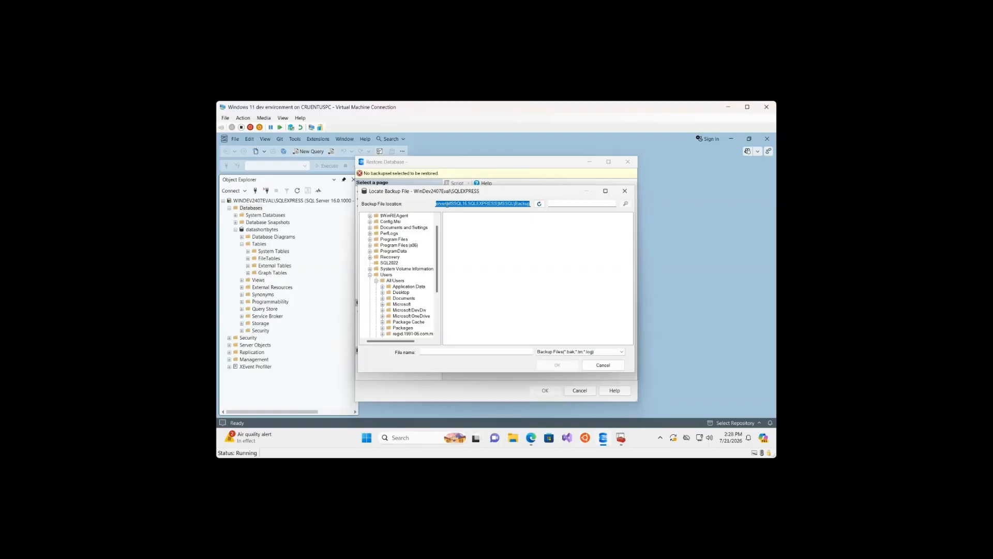
- Switch to File Explorer and go to C:\Program Files\Microsoft SQL Server\MSSQL16.SQLEXPRESS\MSSQL\Backup
left_click(512, 437)
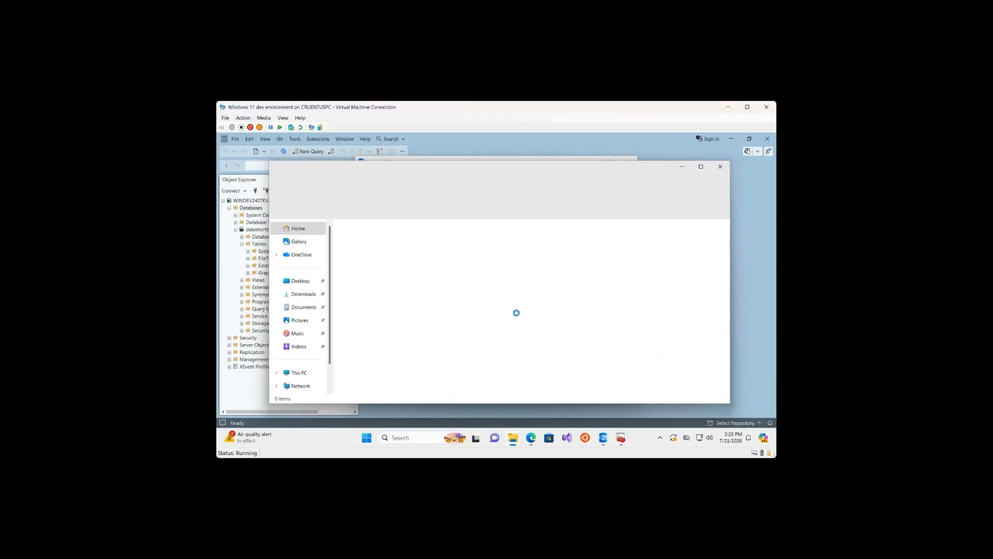
left_click(305, 294)
left_click(439, 186)
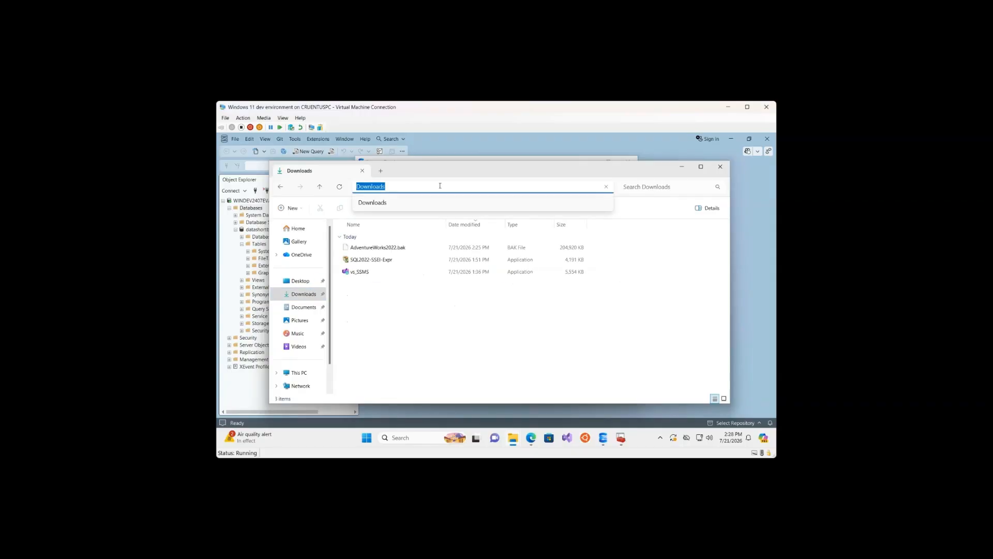
type("C:\\Program Files\\Microsoft SQL Server\\MSSQL16.SQLEXPRESS\\MSSQL\\Backup")
key("Return")
left_click(507, 296)
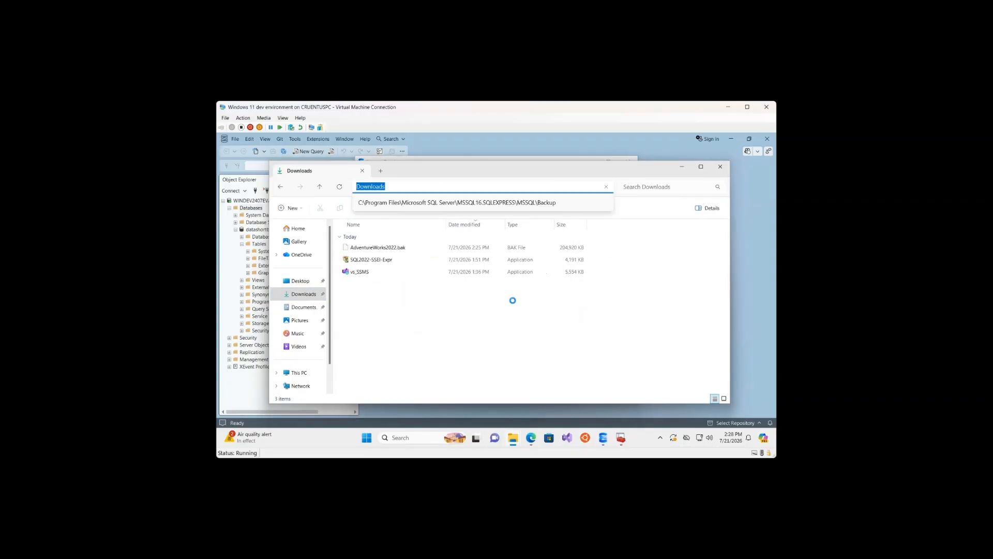
- Copy AdventureWorks2022.bak from Downloads into the SQL Server Backup folder and close the File Explorer windows
left_click(301, 295)
left_click(386, 248)
right_click(387, 248)
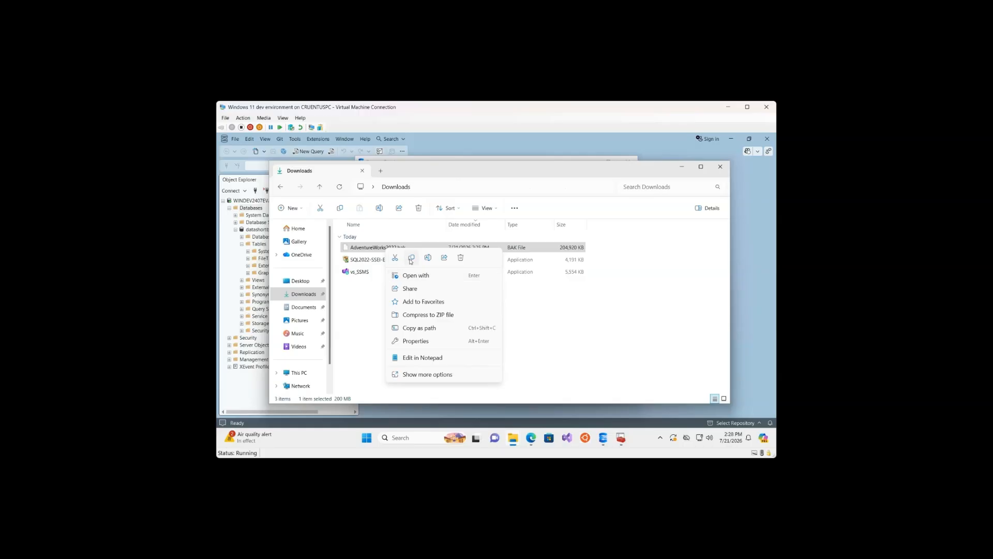
left_click(411, 258)
key("alt+Left")
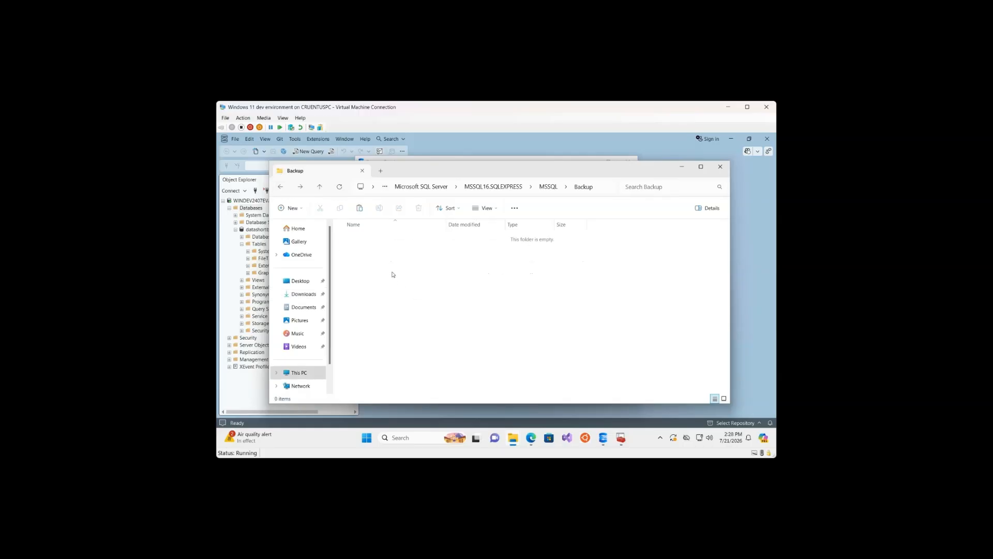
key("ctrl+v")
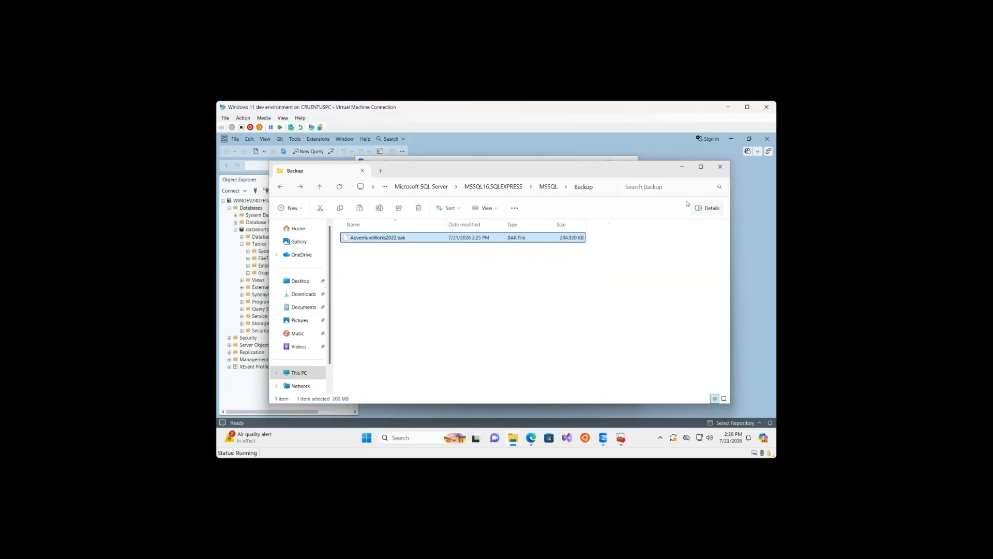
left_click(718, 165)
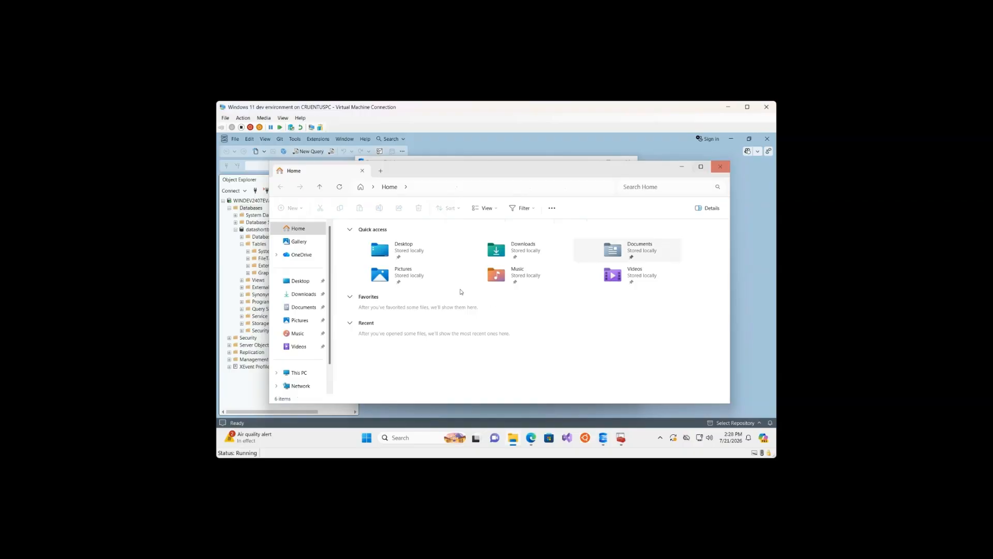
left_click(709, 168)
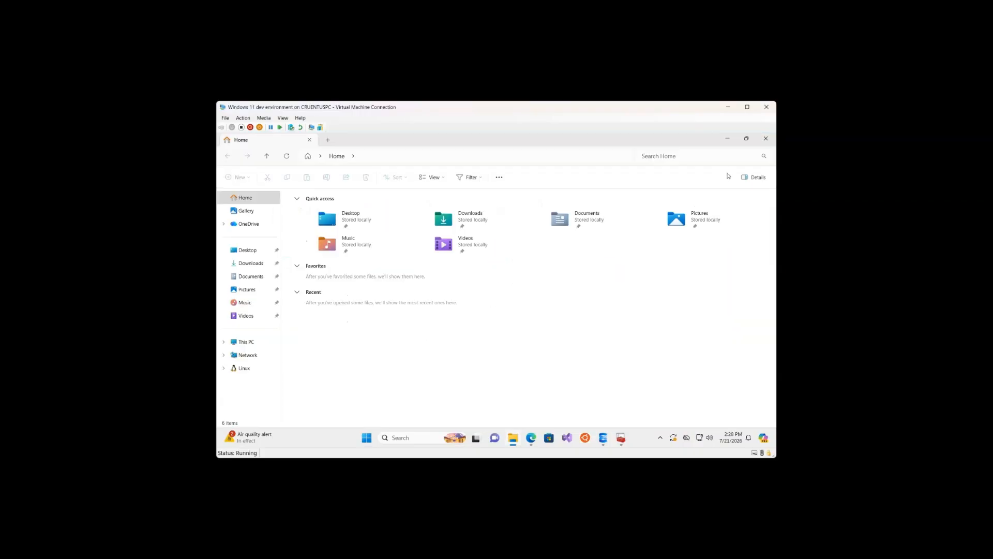
left_click(765, 141)
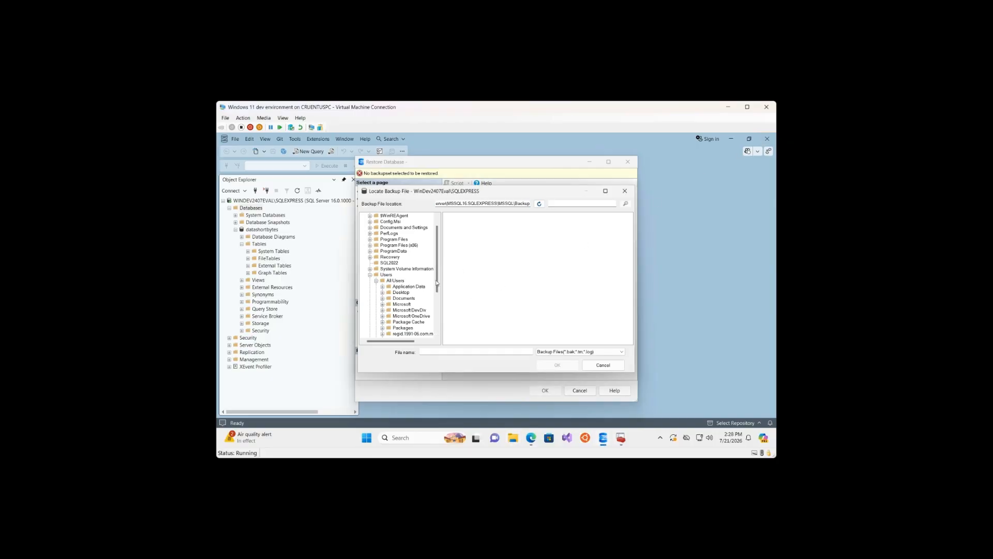
- Reload the MSSQL\Backup folder location and choose AdventureWorks2022.bak as the backup media for the restore
double_click(522, 204)
left_click(522, 205)
key("Return")
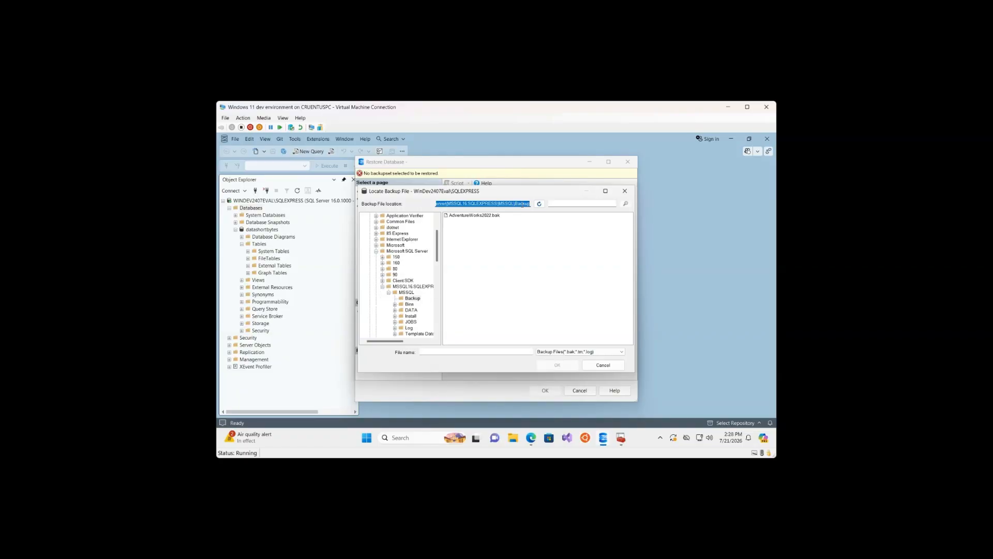
left_click(485, 217)
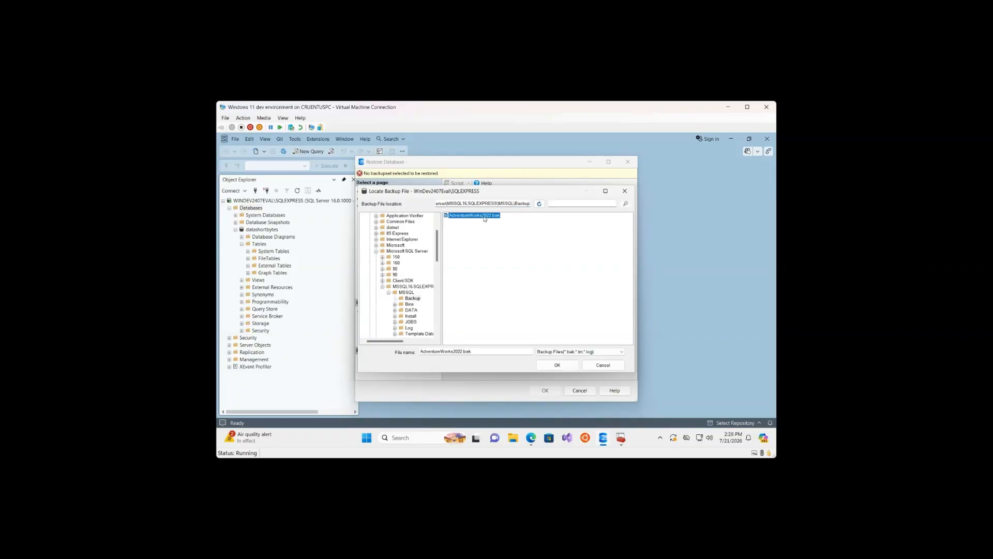
left_click(557, 365)
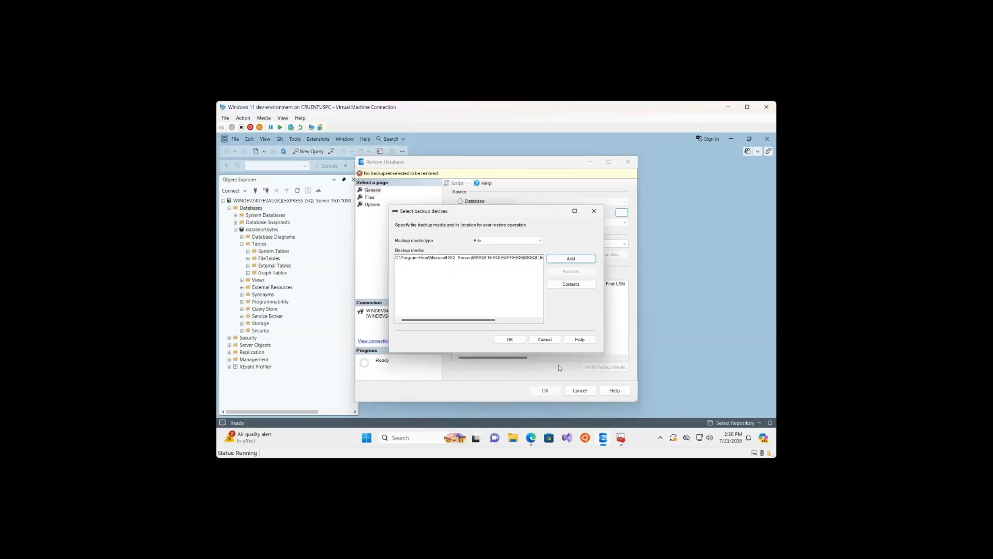
left_click(510, 340)
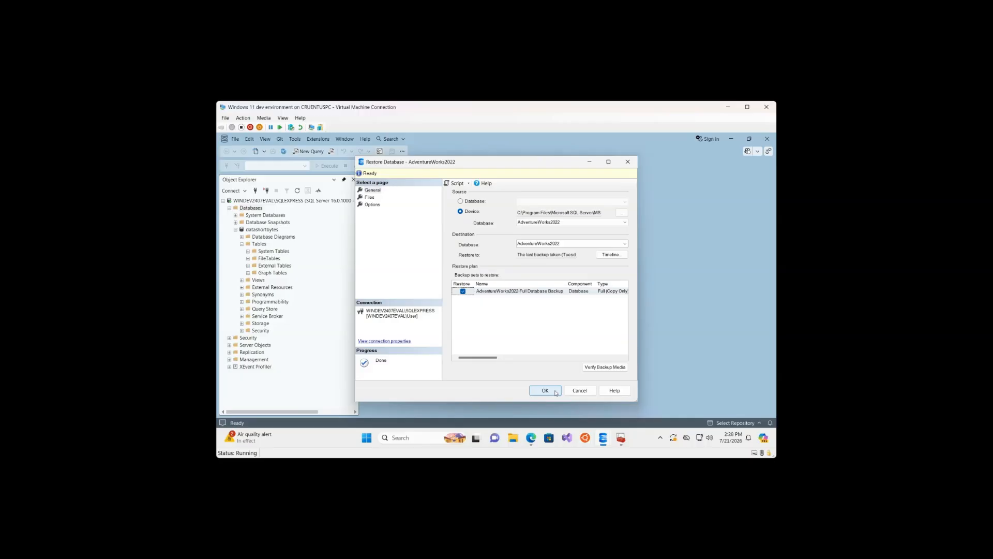
- Run the restore of the AdventureWorks2022 database from the chosen full backup and close the restore
left_click(556, 392)
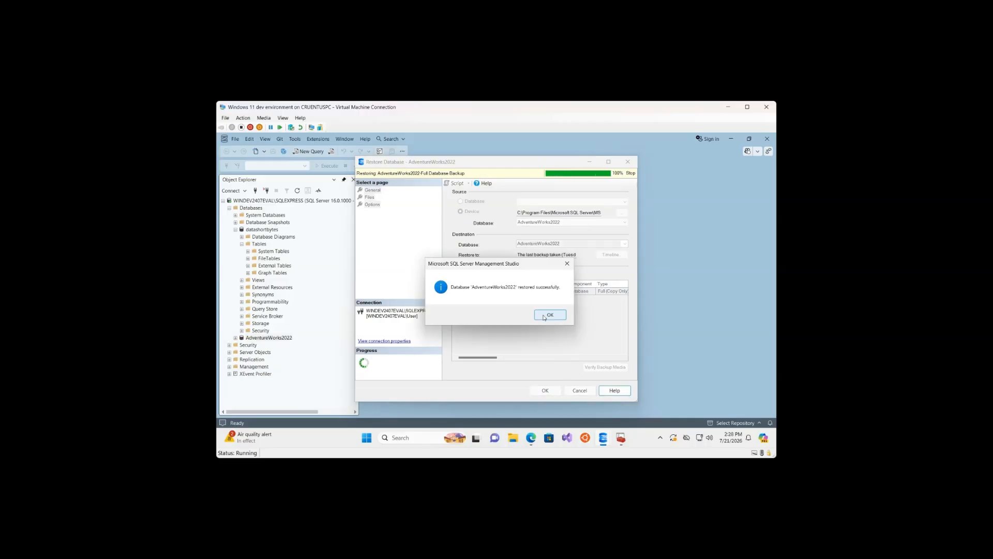
left_click(549, 315)
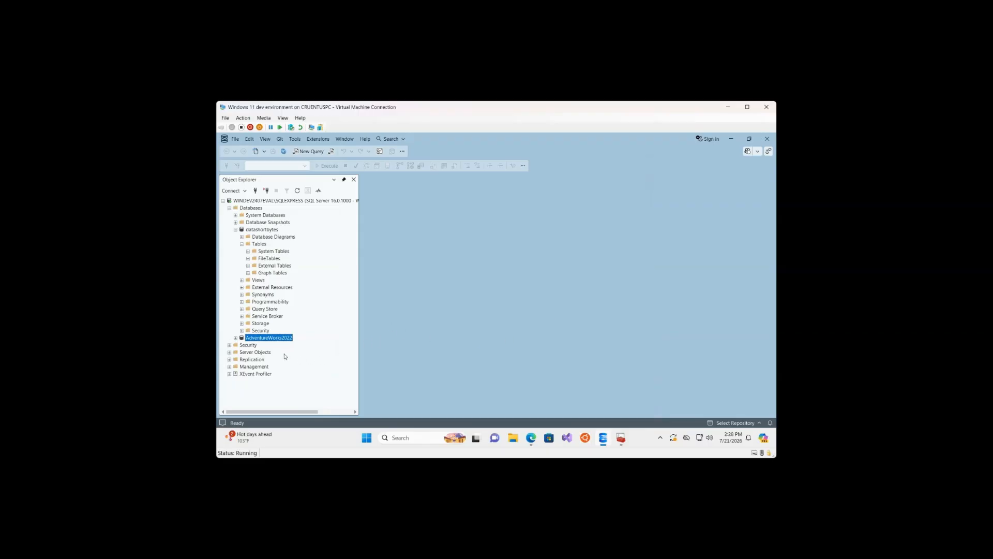
- Collapse the datashortbytes database, expand AdventureWorks2022 down to its Tables folder and browse the list of tables
left_click(235, 230)
left_click(235, 237)
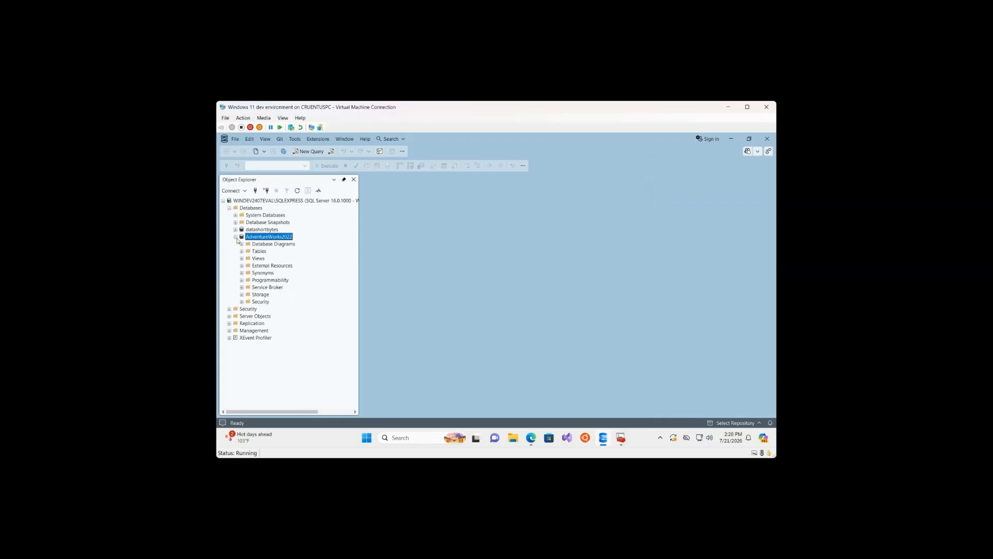
left_click(242, 251)
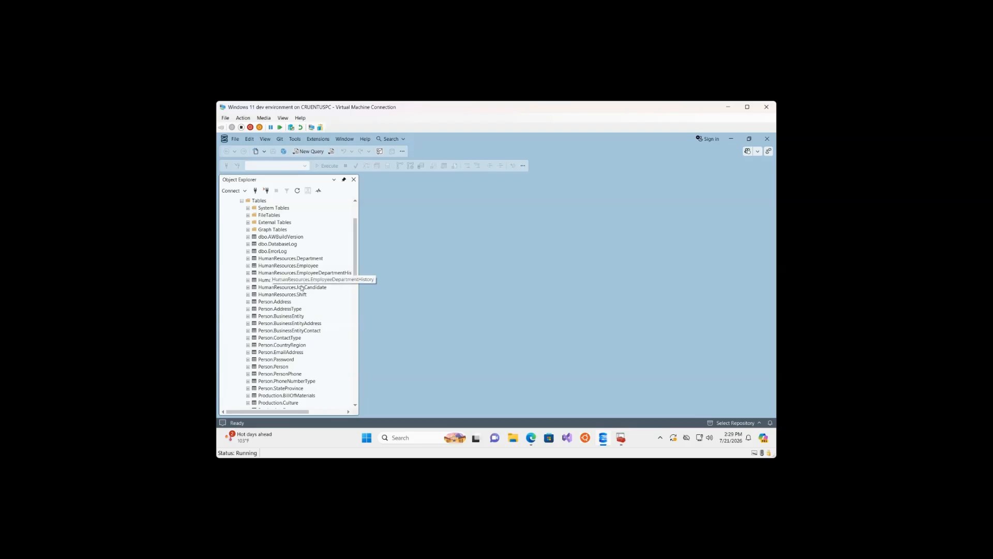
scroll(313, 298, "down", 8)
scroll(313, 298, "up", 10)
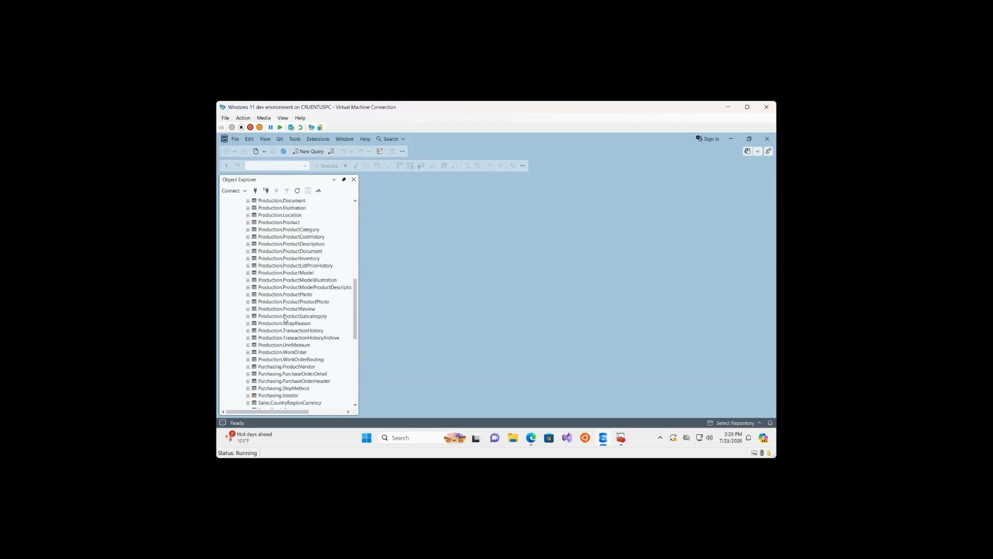
scroll(285, 320, "down", 18)
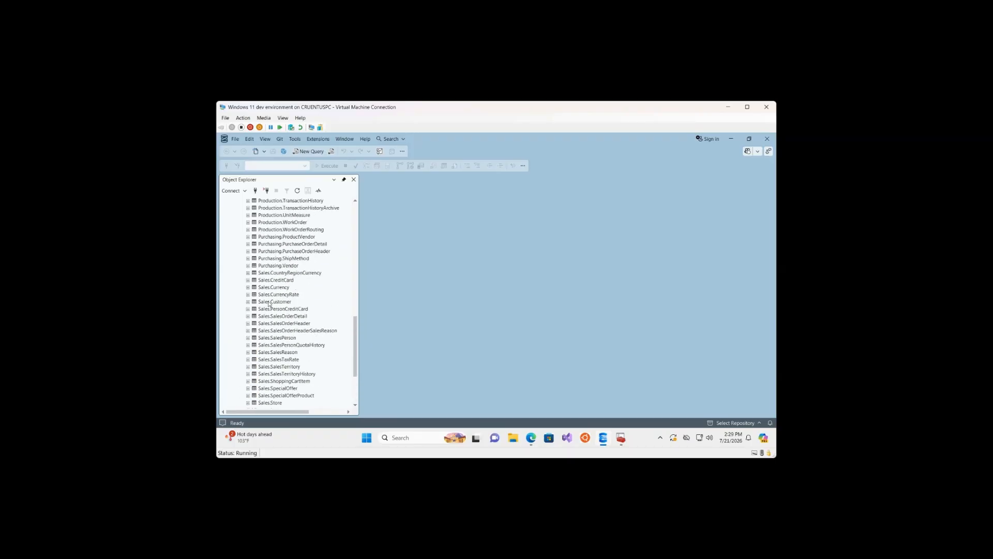
- Query the top 1000 rows of the Sales.Customer table and review the results in an enlarged grid, with the PersonID column selected
right_click(268, 303)
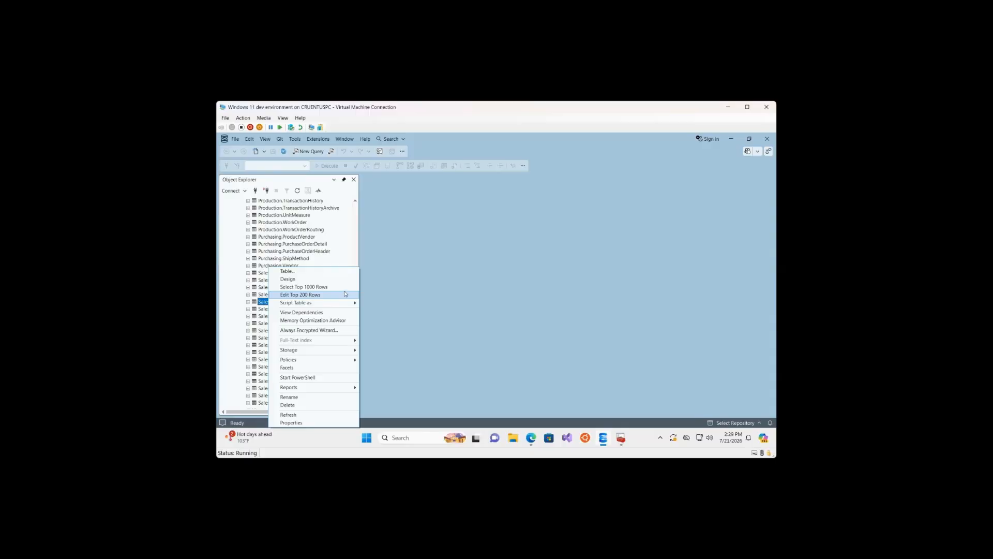
left_click(341, 287)
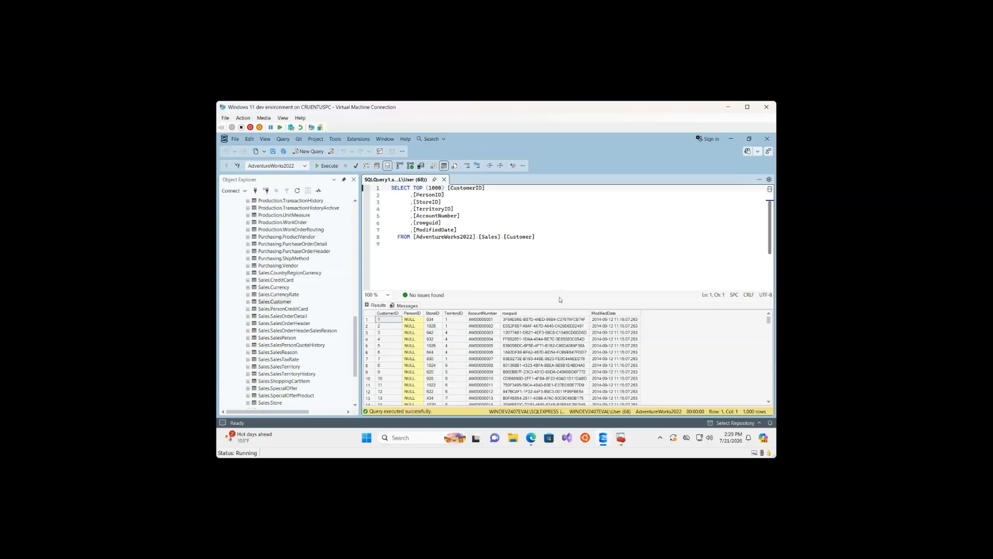
left_click_drag(561, 304, 560, 269)
scroll(429, 325, "down", 6)
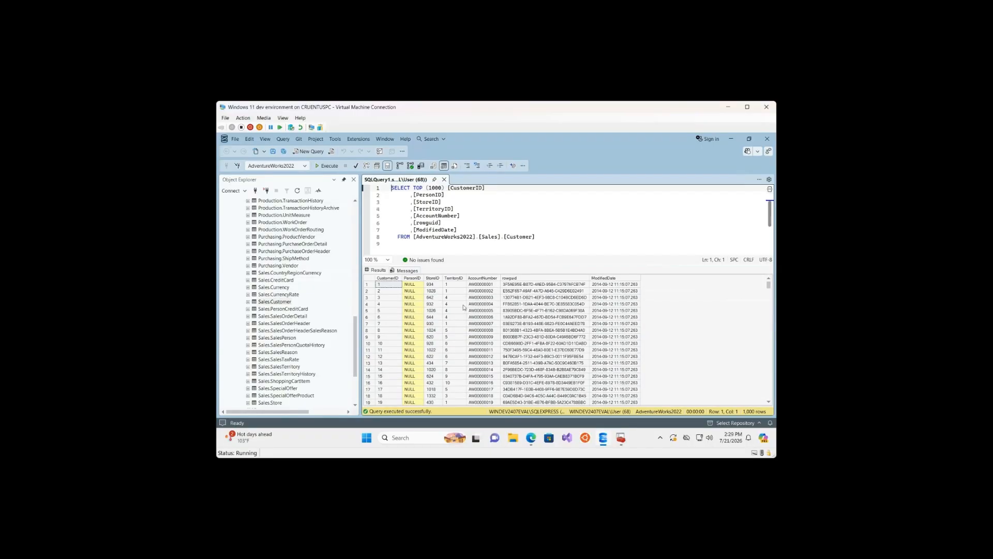
scroll(430, 326, "up", 6)
left_click(413, 279)
scroll(465, 299, "down", 20)
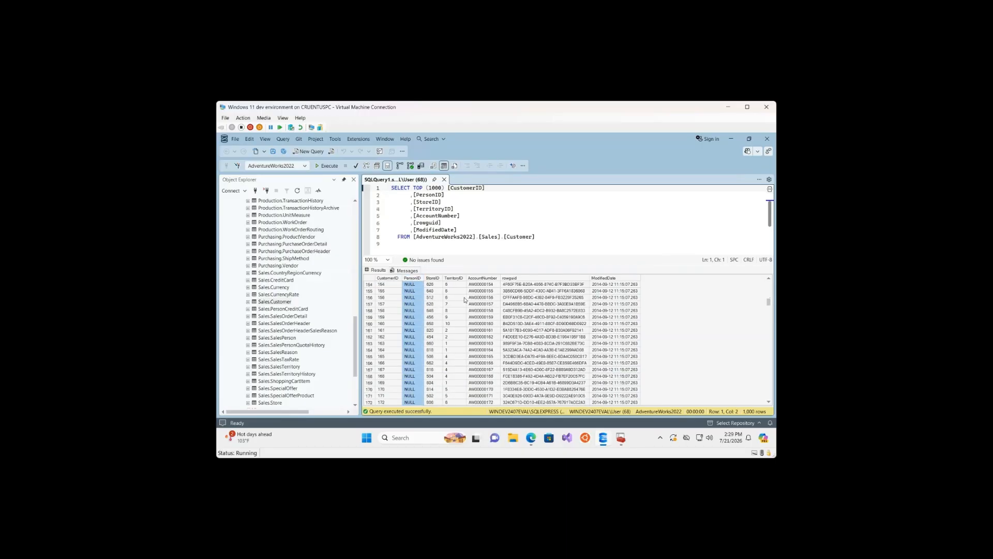
scroll(464, 299, "down", 11)
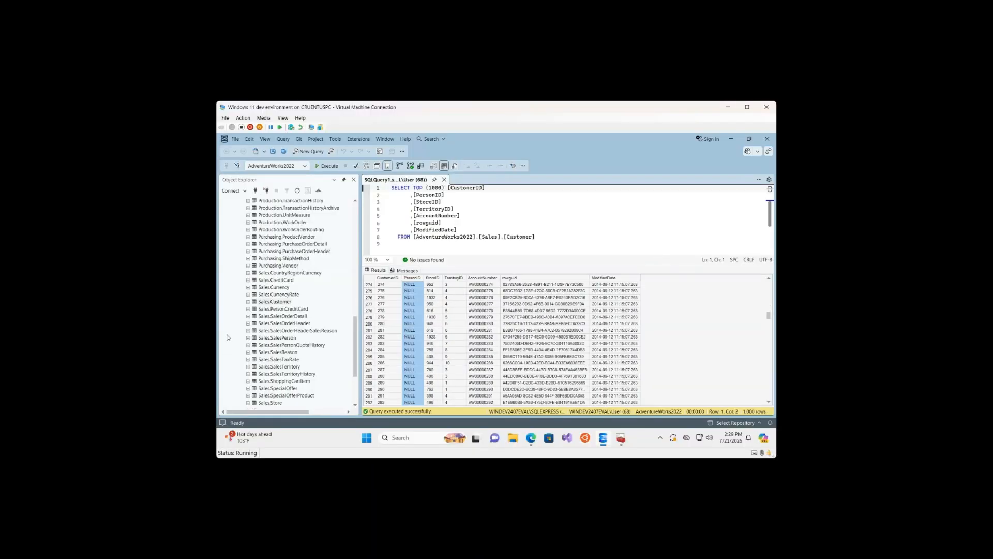
- Query the top 1000 rows of the Sales.SalesOrderDetail table and look through the returned records
right_click(306, 316)
left_click(356, 288)
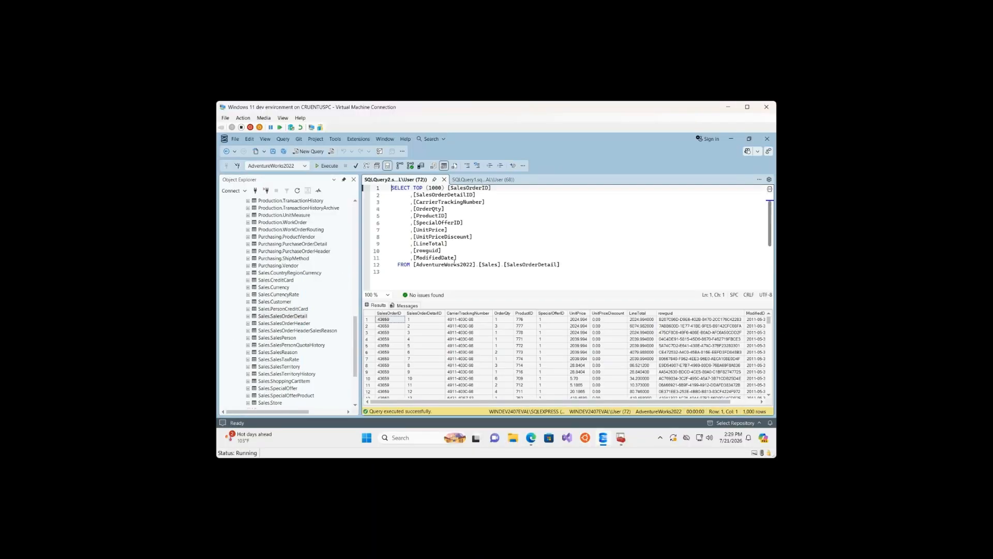
scroll(477, 335, "down", 20)
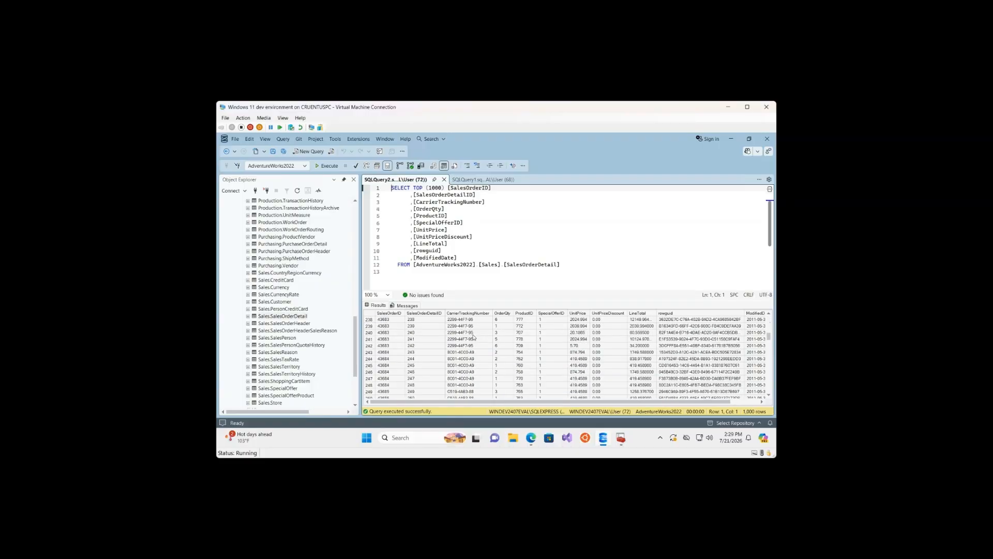
scroll(474, 350, "down", 20)
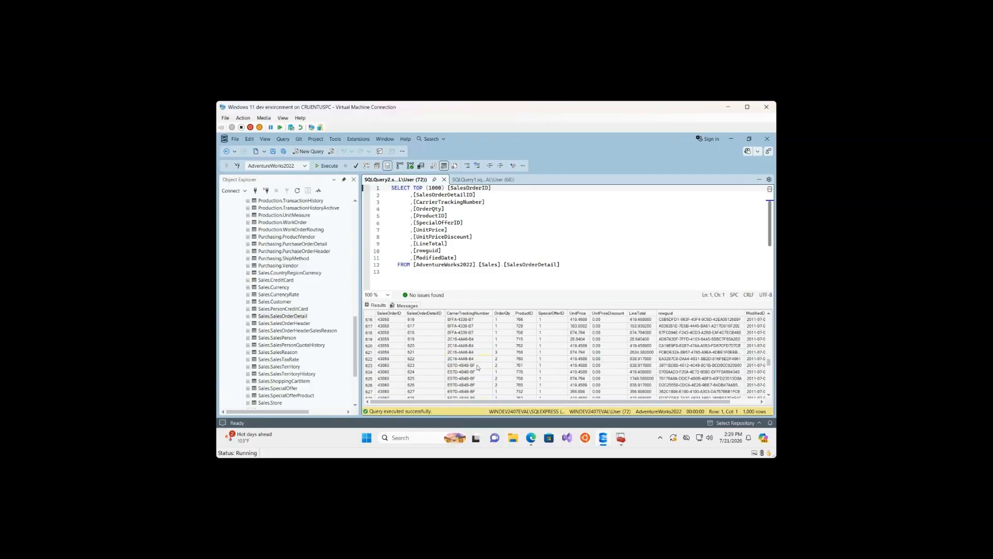
scroll(478, 369, "down", 20)
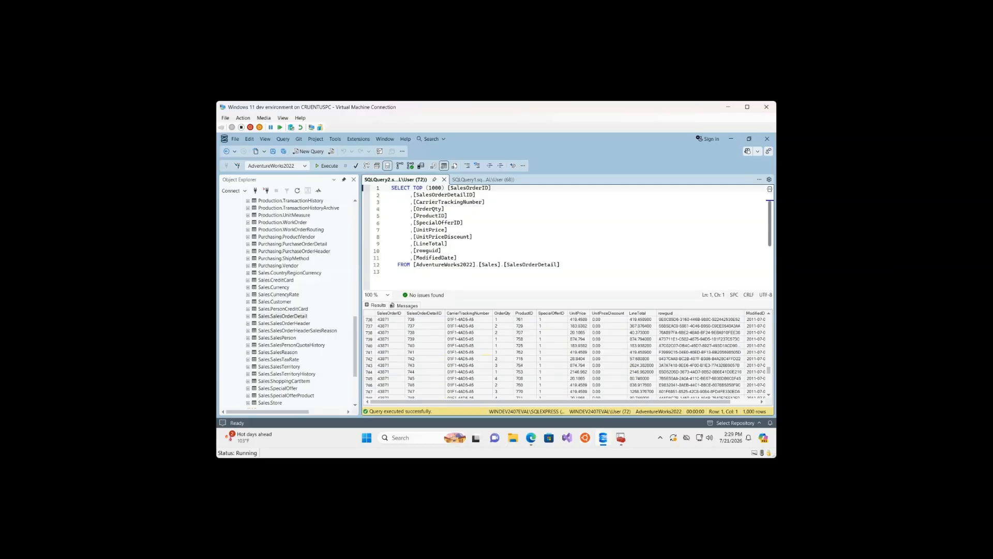